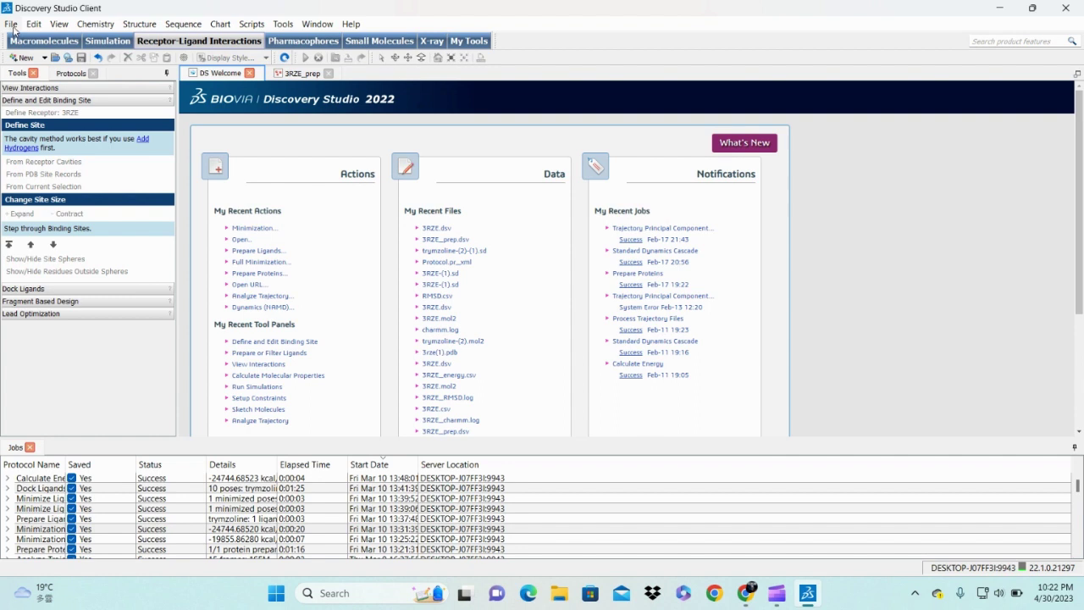
- Open the trymzoline structure file from the Desktop folder
{"action": "left_click", "coordinate": [12, 26]}
{"action": "mouse_move", "coordinate": [61, 44]}
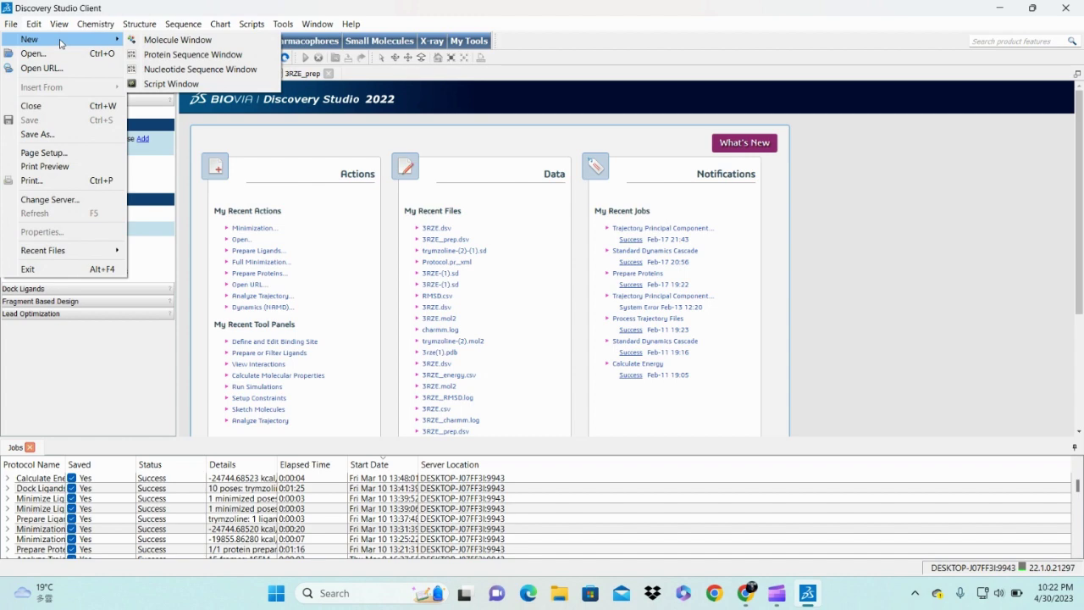
{"action": "key", "text": "Escape"}
{"action": "key", "text": "Escape"}
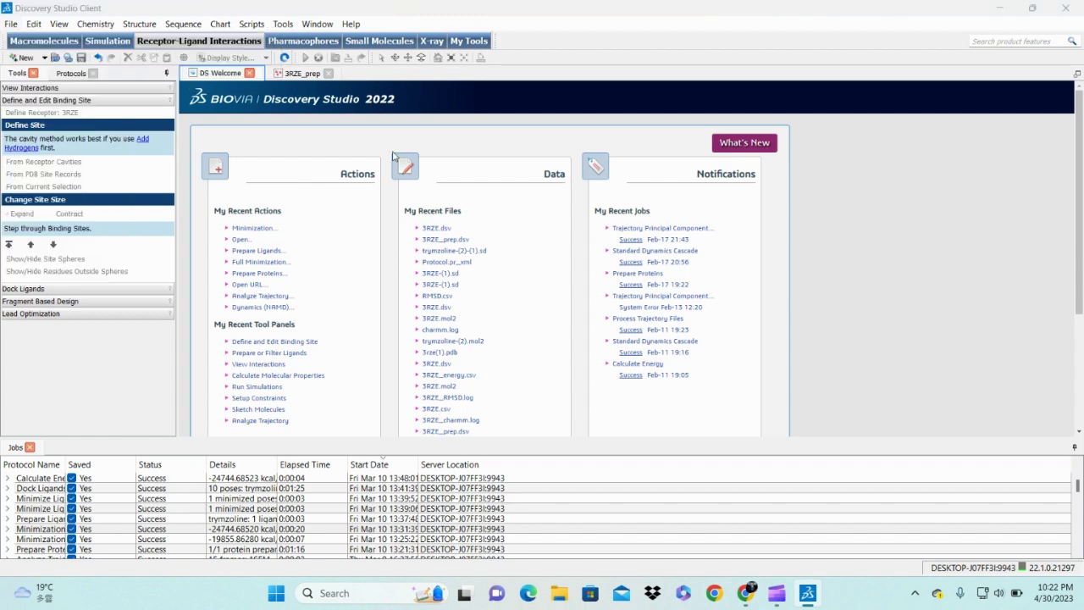
{"action": "left_click", "coordinate": [392, 158]}
{"action": "scroll", "coordinate": [293, 308], "scroll_direction": "down", "scroll_amount": 1}
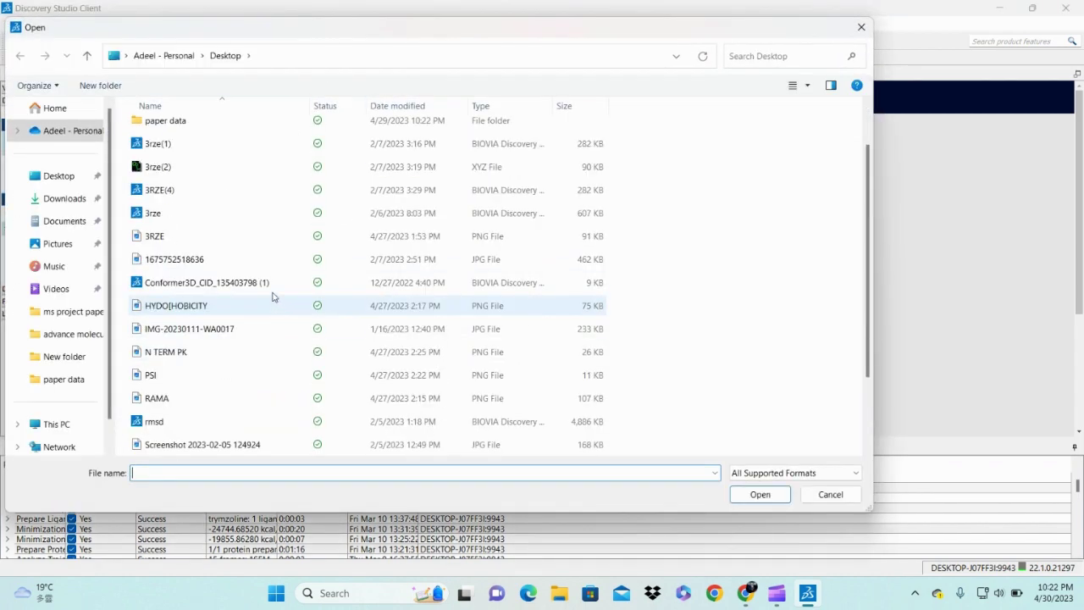
{"action": "scroll", "coordinate": [273, 296], "scroll_direction": "down", "scroll_amount": 2}
{"action": "left_click", "coordinate": [161, 399]}
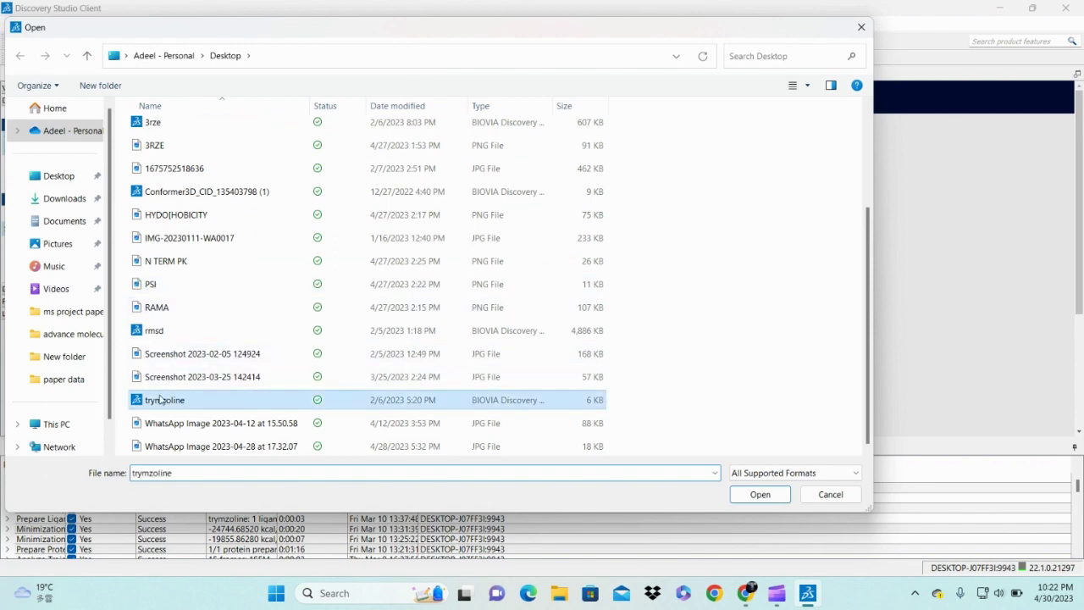
{"action": "left_click", "coordinate": [760, 494]}
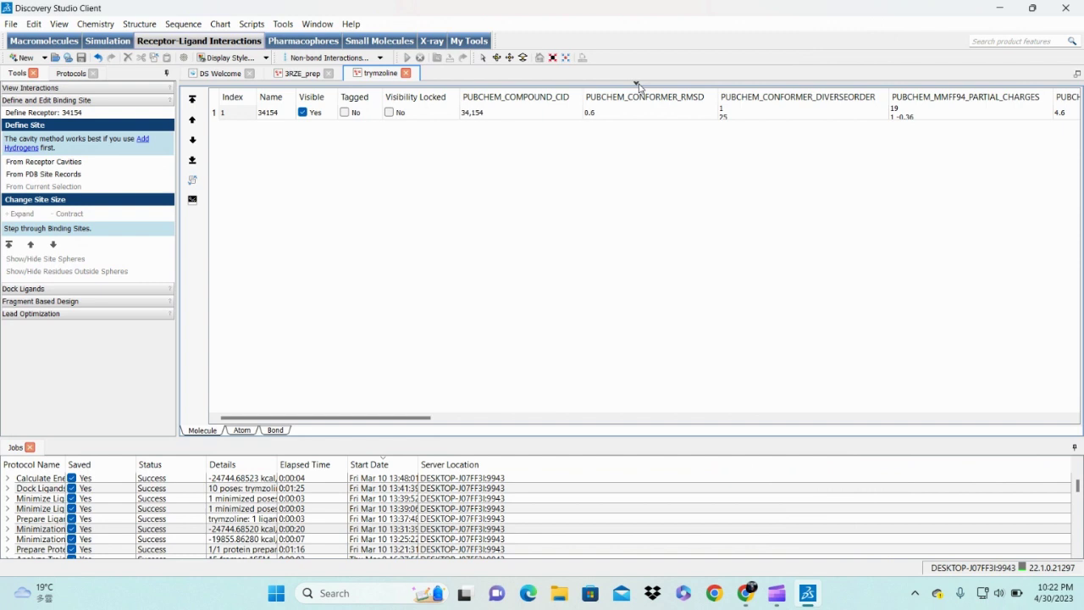
- Reveal the ligand's 3D view above the data table, enlarge that view and rotate the molecule
{"action": "left_click", "coordinate": [637, 84]}
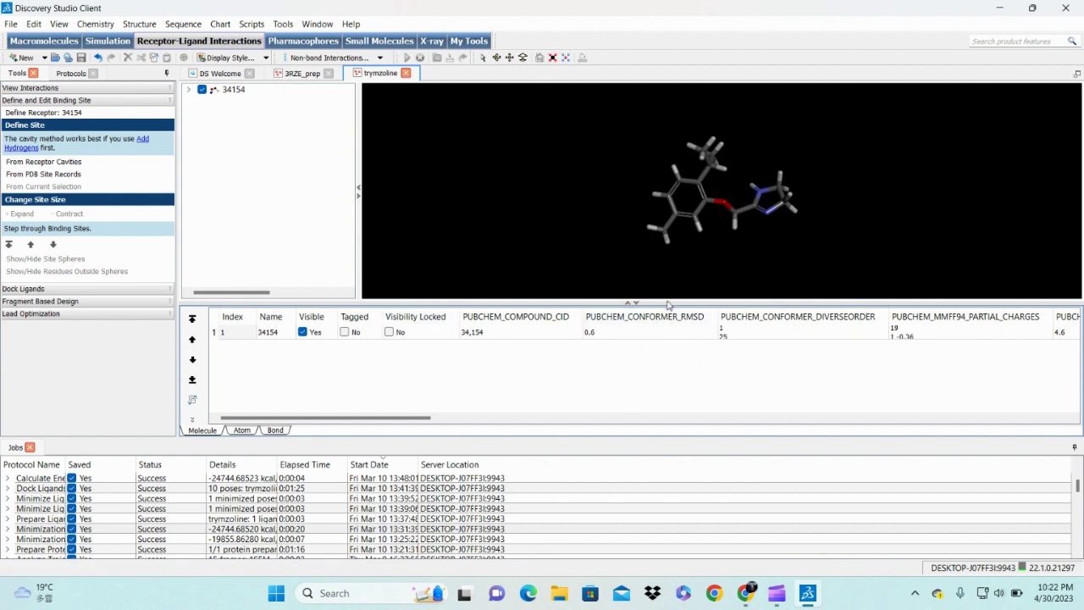
{"action": "left_click_drag", "start_coordinate": [667, 305], "coordinate": [667, 371]}
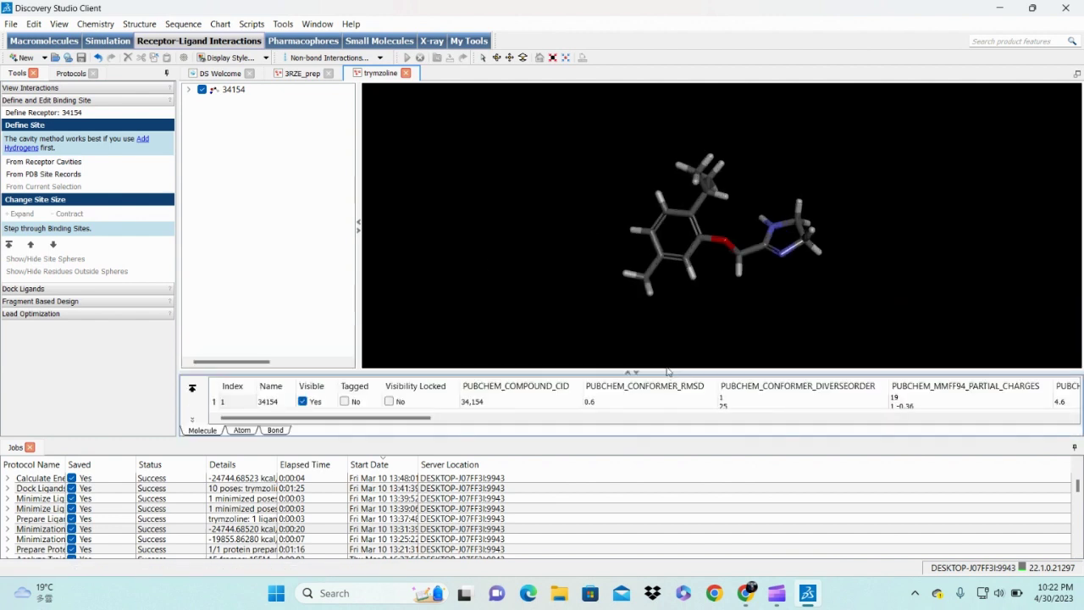
{"action": "right_click_drag", "start_coordinate": [722, 264], "coordinate": [627, 201]}
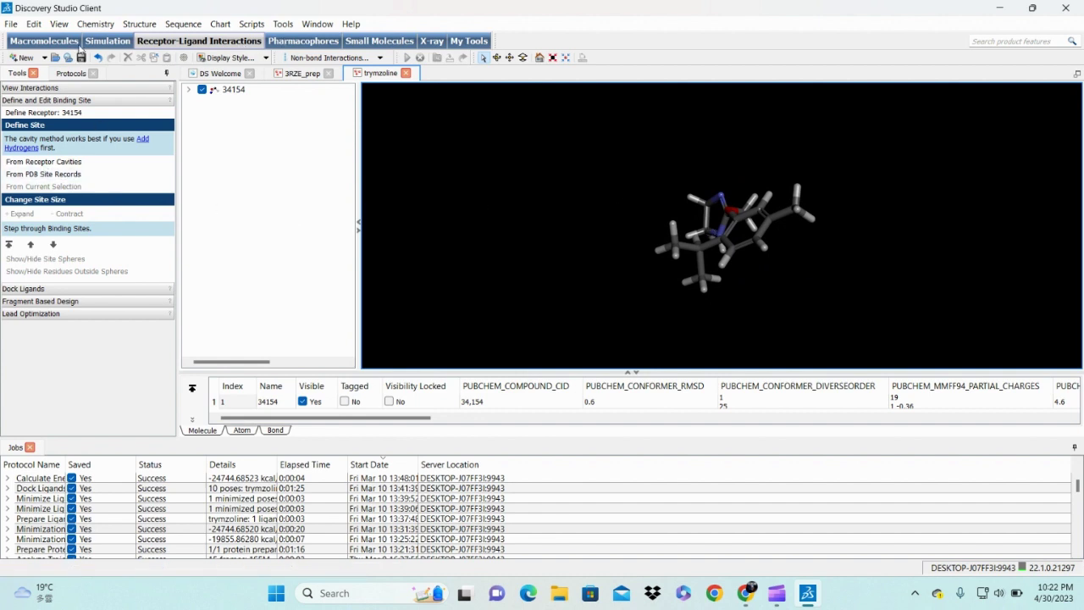
- Start a Full Minimization of the trymzoline ligand with the small-molecule tools and set its algorithm to Steepest Descent
{"action": "left_click", "coordinate": [100, 43]}
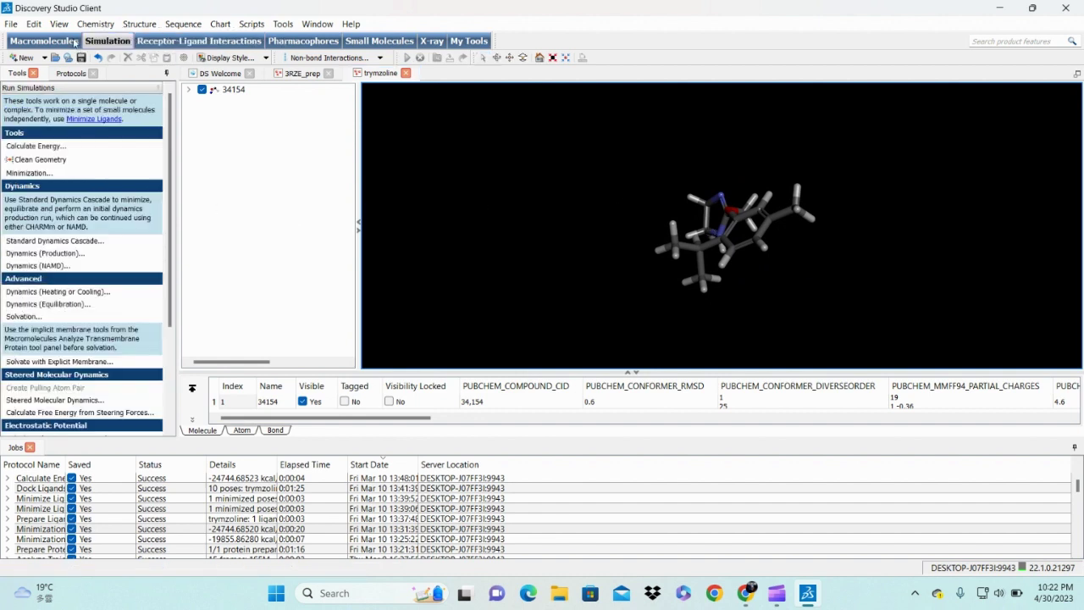
{"action": "left_click", "coordinate": [356, 42]}
{"action": "left_click", "coordinate": [51, 242]}
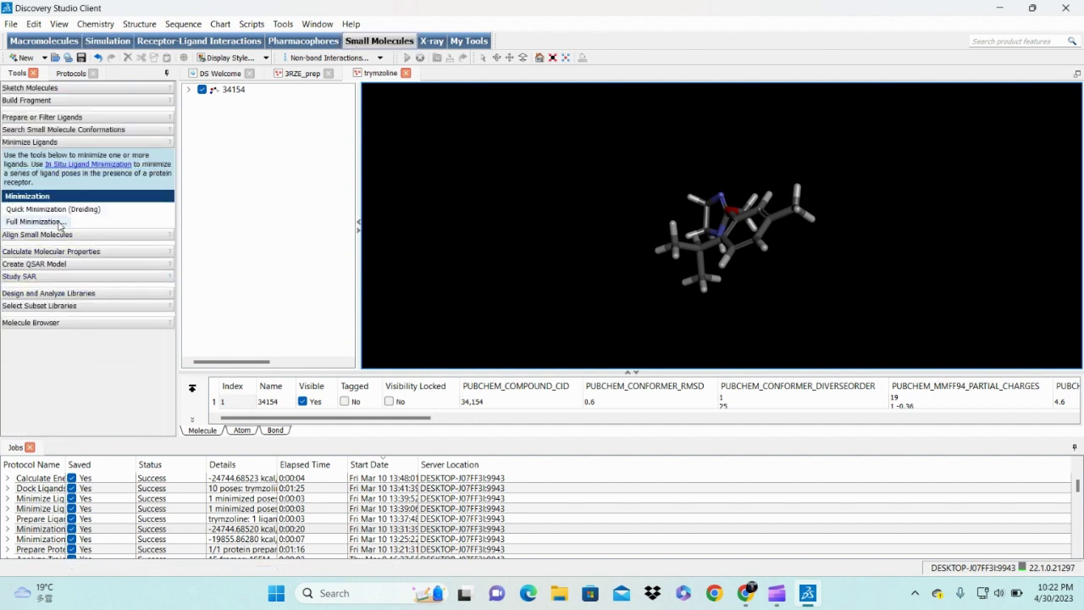
{"action": "left_click", "coordinate": [60, 222]}
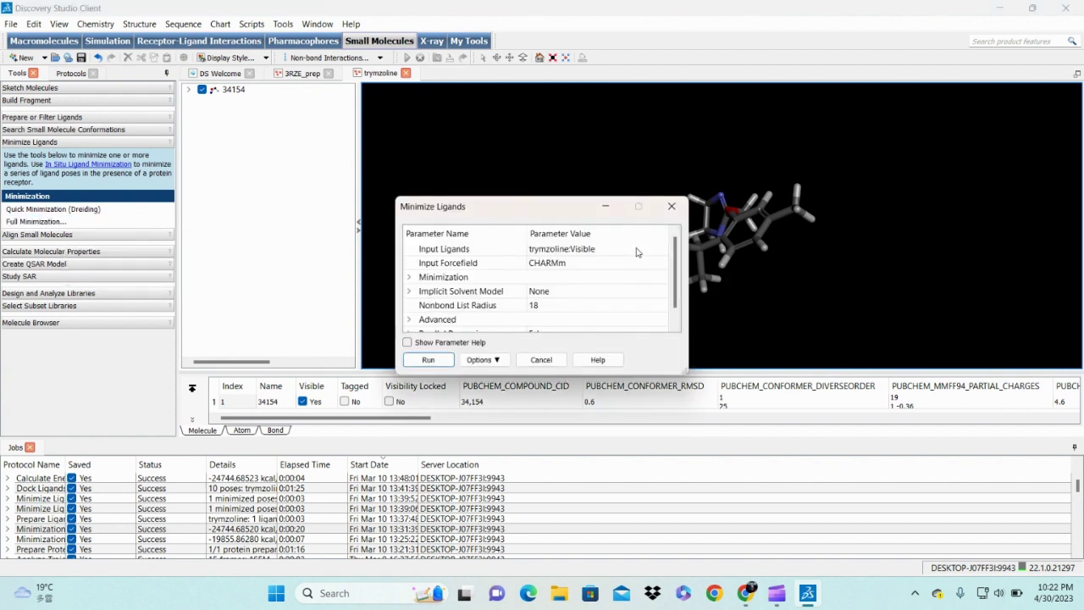
{"action": "left_click", "coordinate": [675, 324]}
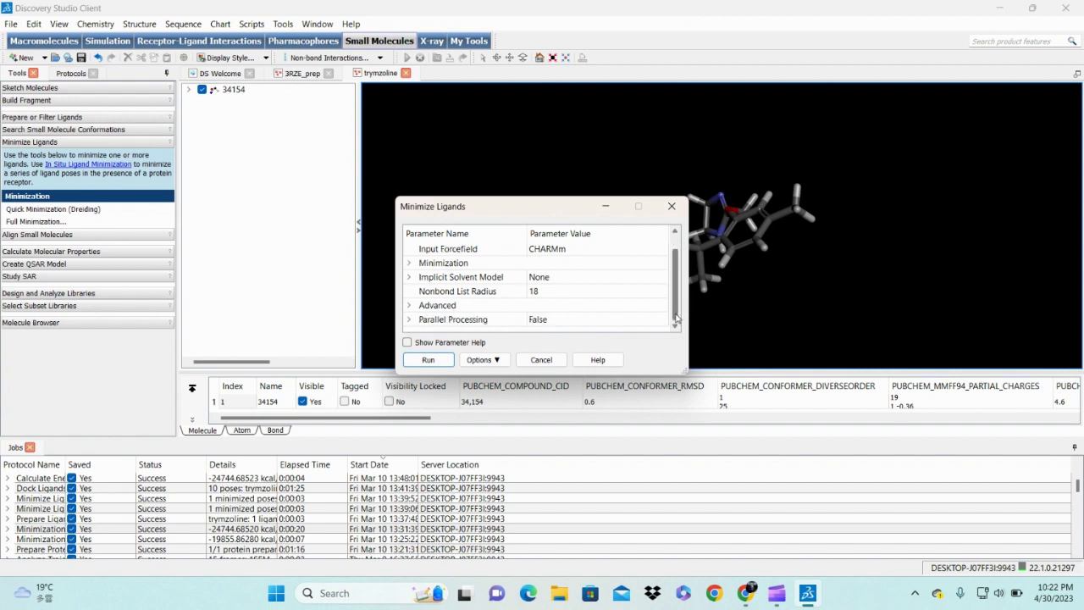
{"action": "left_click", "coordinate": [410, 263]}
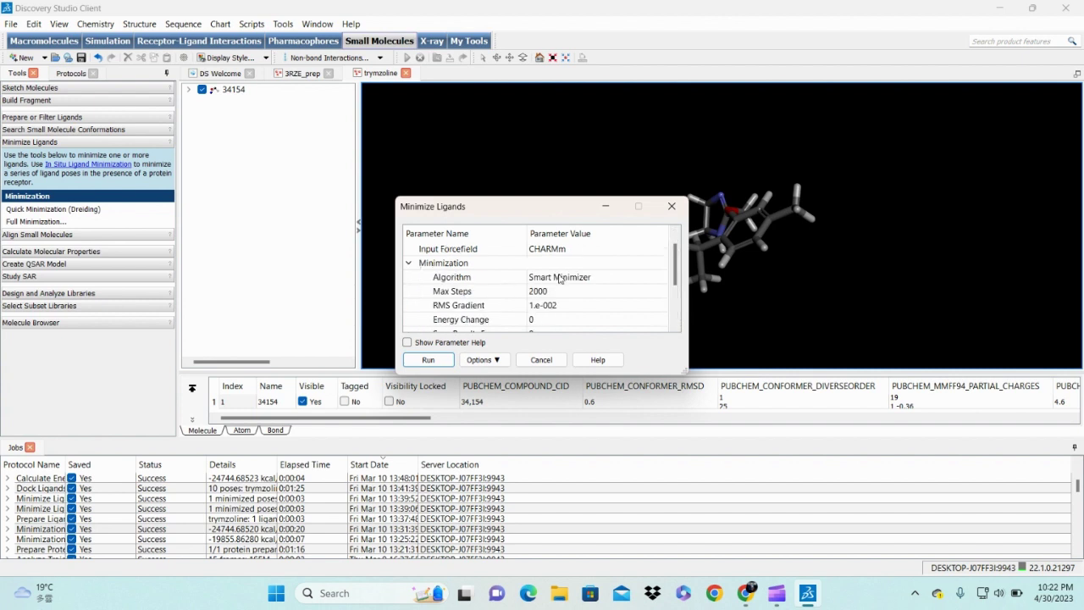
{"action": "left_click", "coordinate": [560, 280]}
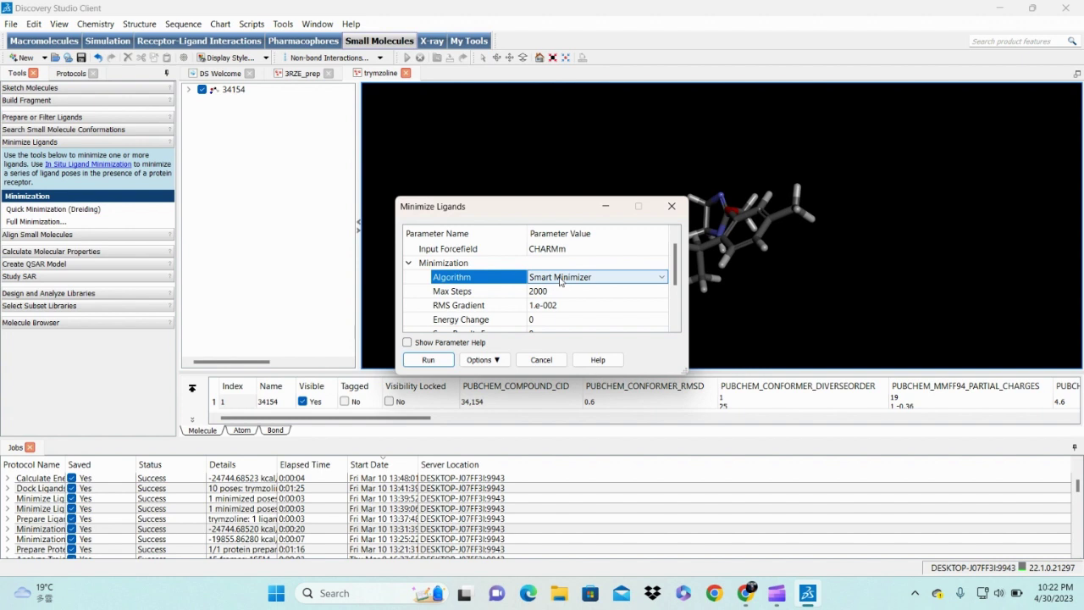
{"action": "left_click", "coordinate": [660, 278]}
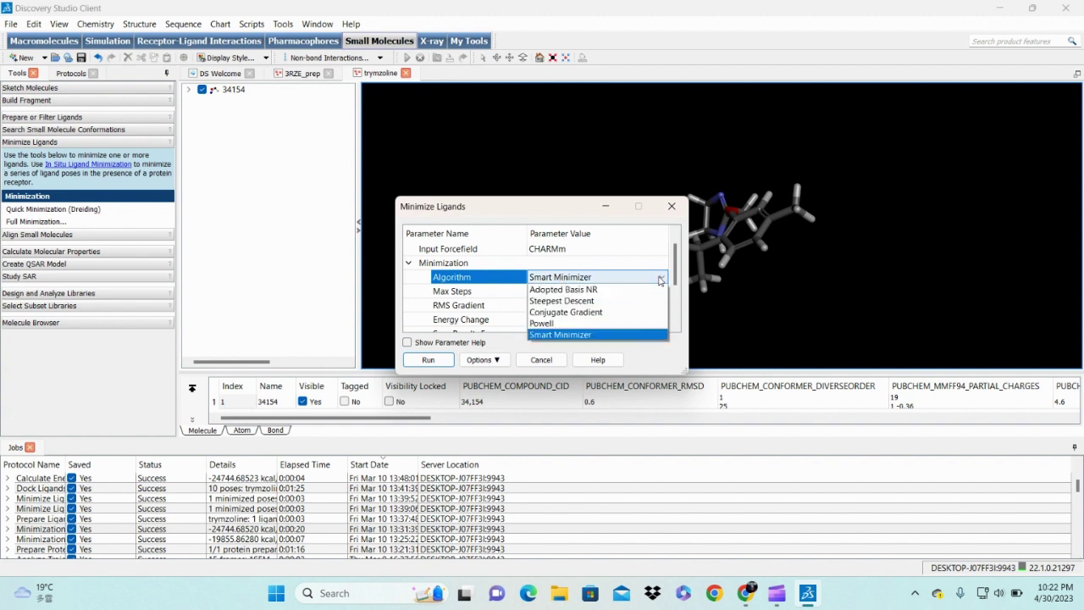
{"action": "left_click", "coordinate": [578, 302]}
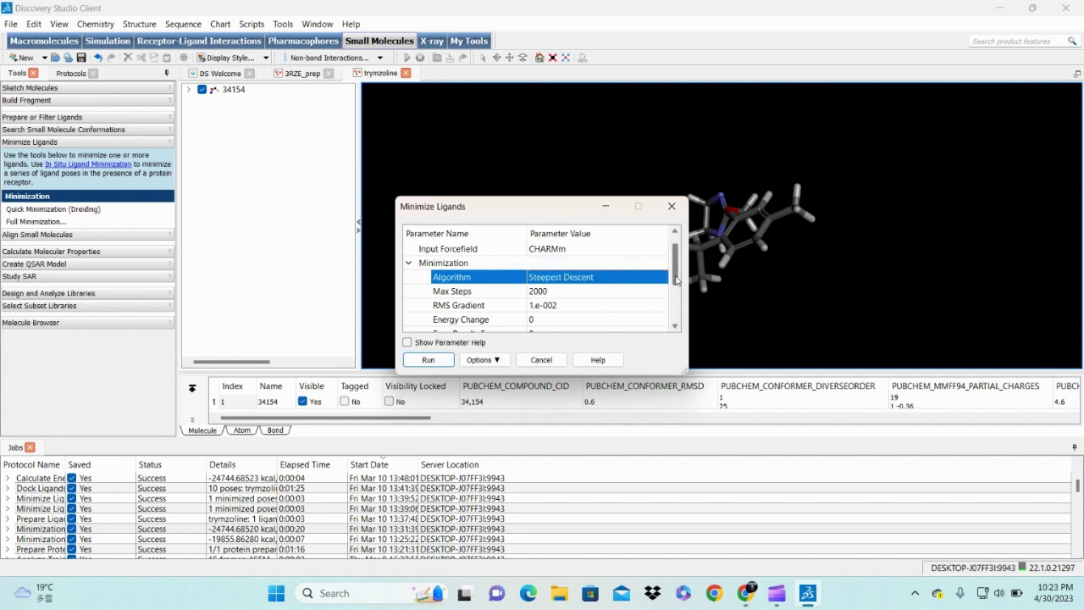
- Expand the advanced minimization parameters and set Parallel Processing to True
{"action": "scroll", "coordinate": [676, 283], "scroll_direction": "down", "scroll_amount": 1}
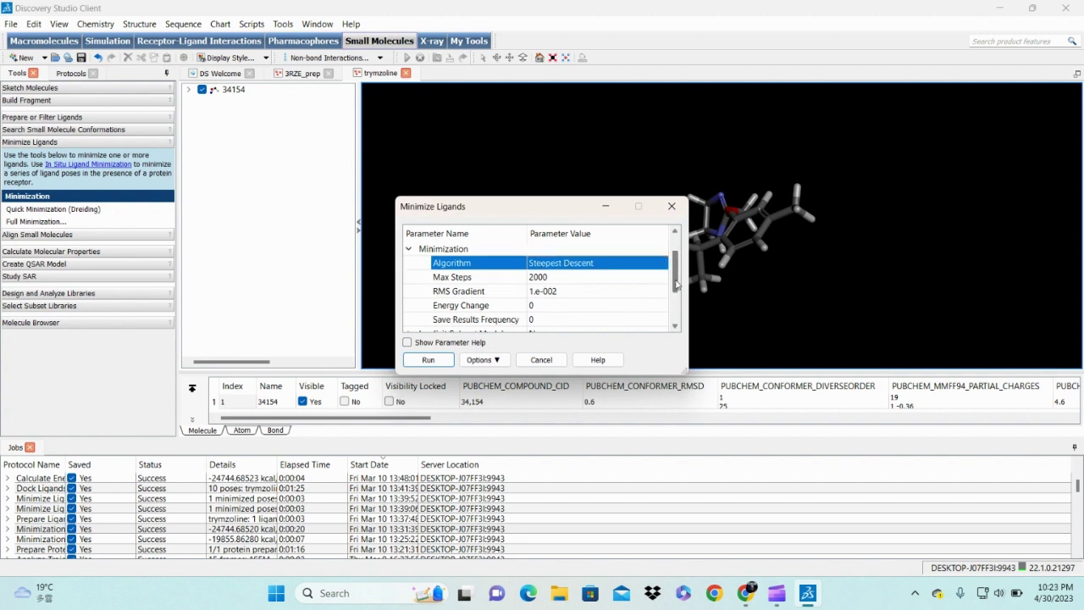
{"action": "left_click_drag", "start_coordinate": [677, 285], "coordinate": [675, 320]}
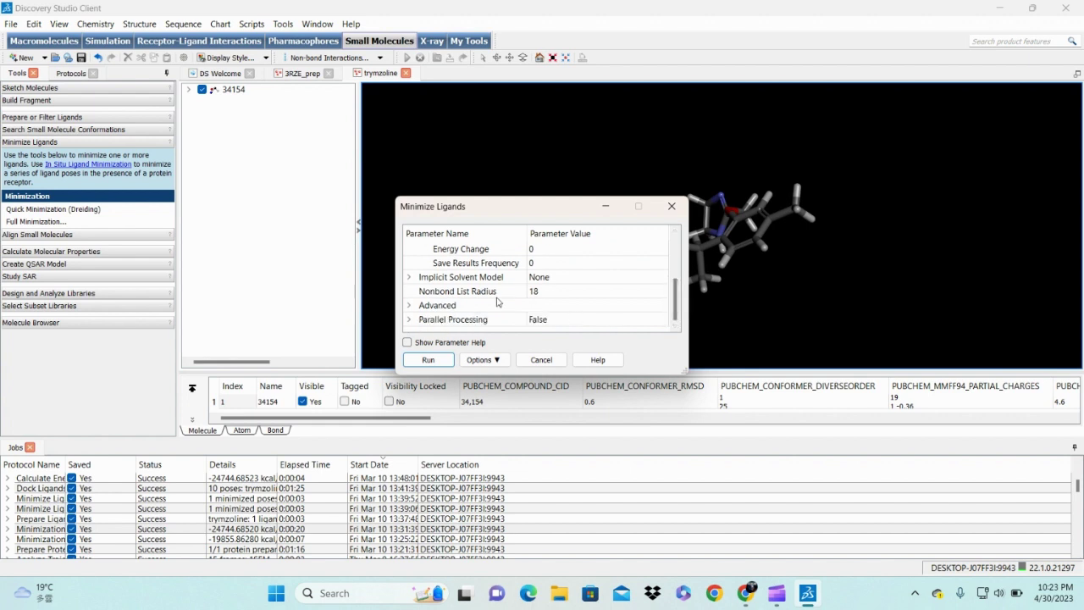
{"action": "left_click", "coordinate": [411, 306]}
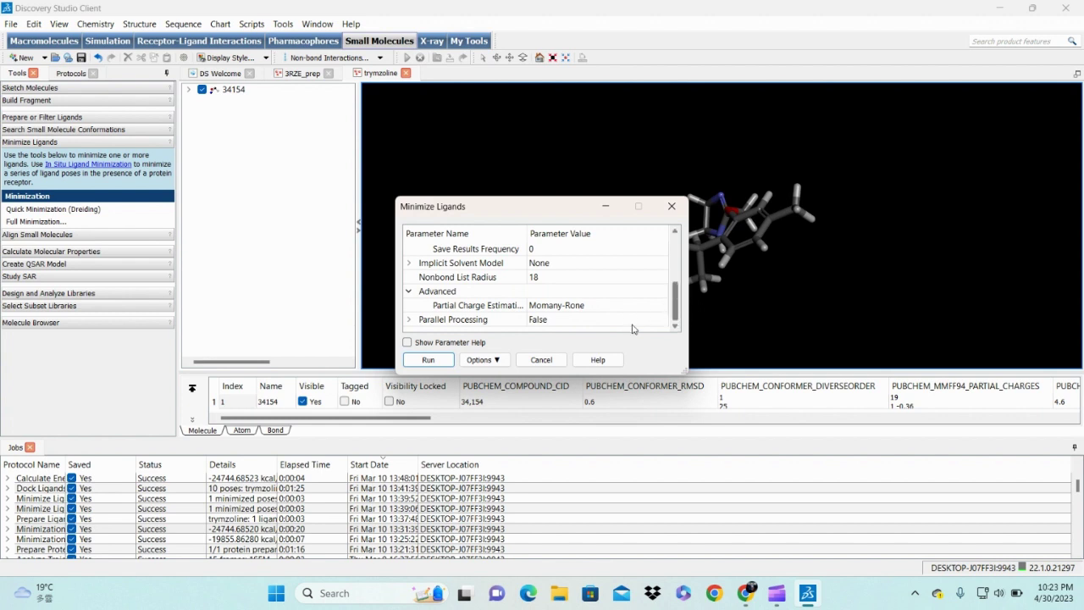
{"action": "left_click", "coordinate": [409, 319]}
{"action": "left_click", "coordinate": [511, 323]}
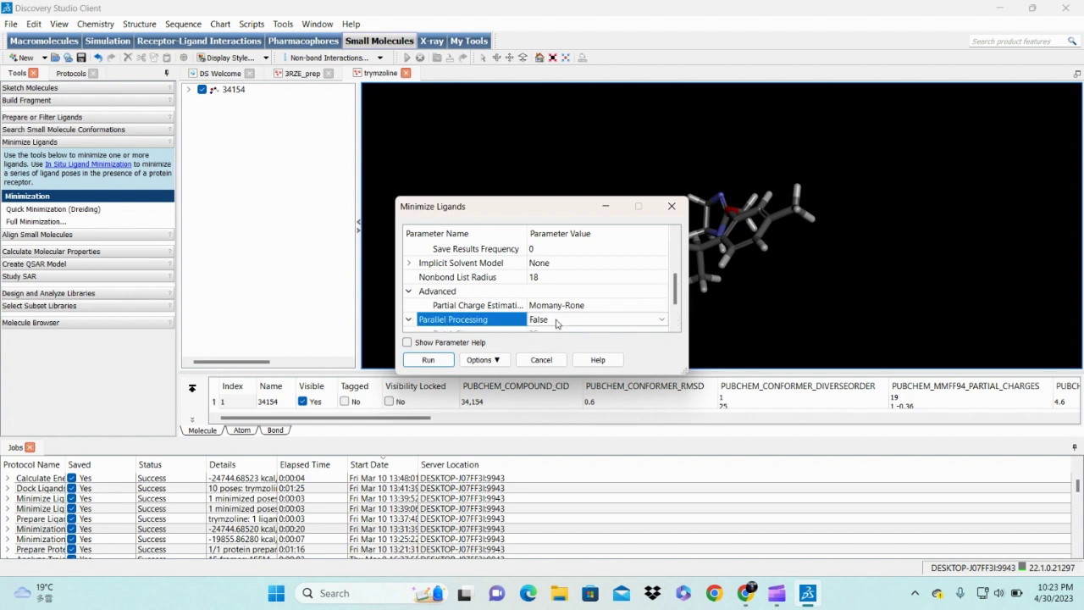
{"action": "left_click", "coordinate": [661, 320]}
{"action": "left_click", "coordinate": [550, 326]}
- Set the number of processes on the localhost server to 4 and run the ligand minimization
{"action": "left_click_drag", "start_coordinate": [675, 292], "coordinate": [676, 322]}
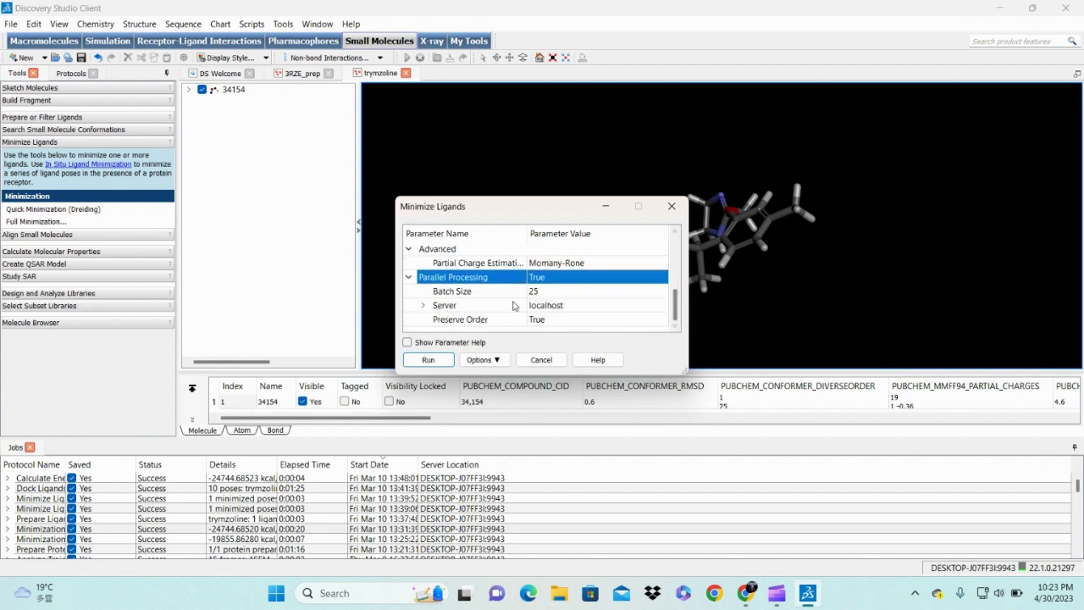
{"action": "left_click", "coordinate": [423, 305]}
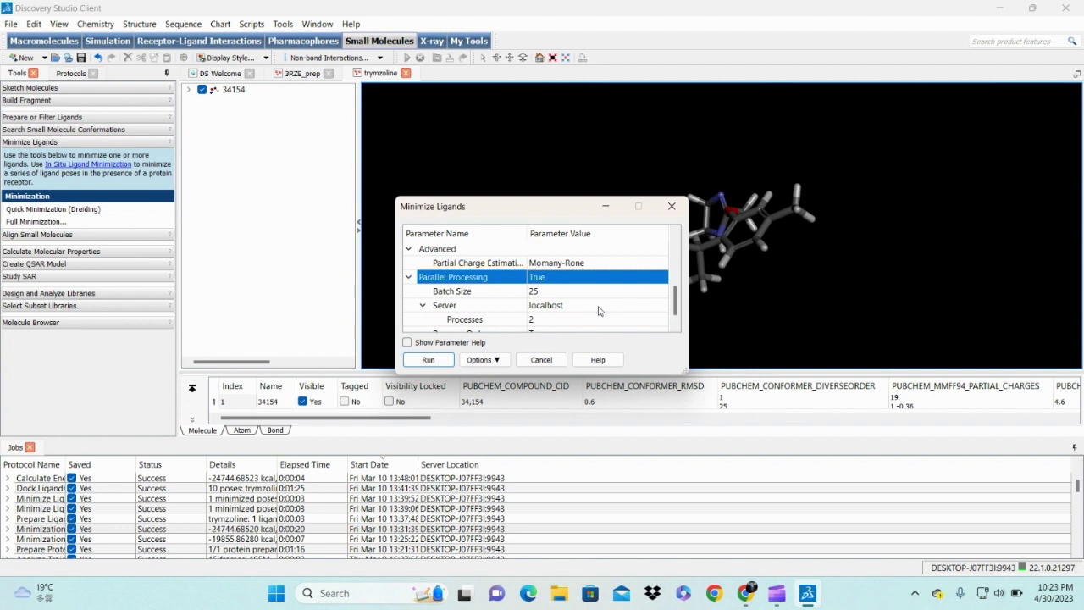
{"action": "left_click", "coordinate": [598, 306]}
{"action": "left_click", "coordinate": [531, 319]}
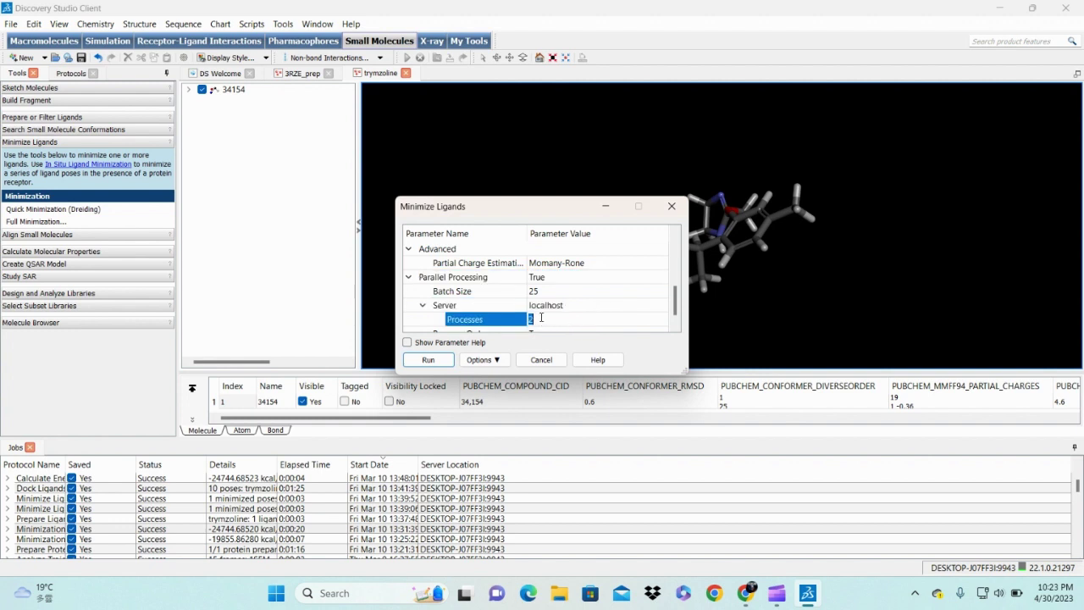
{"action": "key", "text": "BackSpace"}
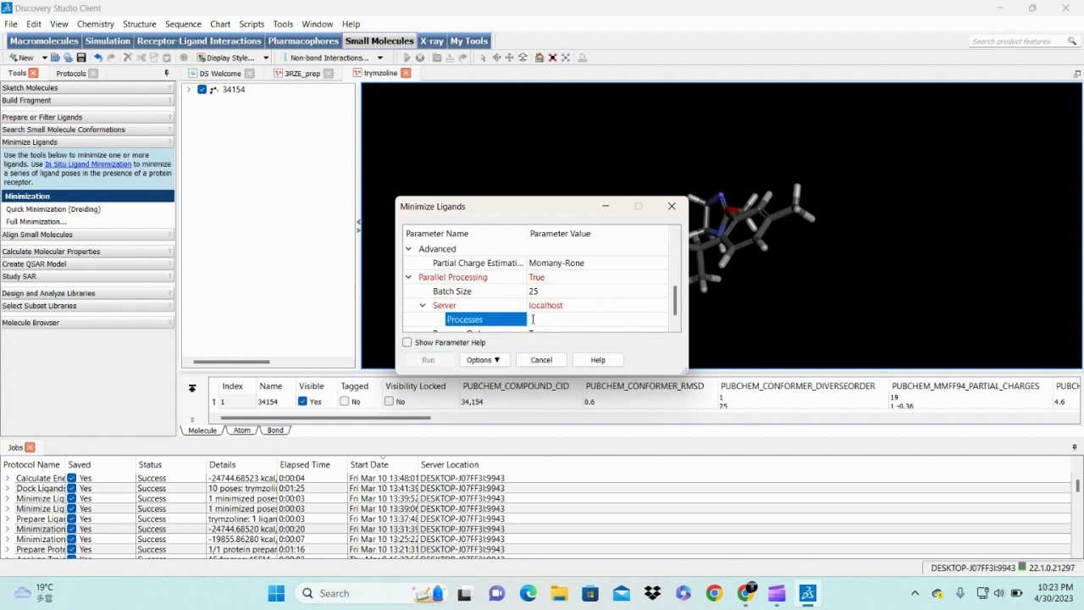
{"action": "type", "text": "4"}
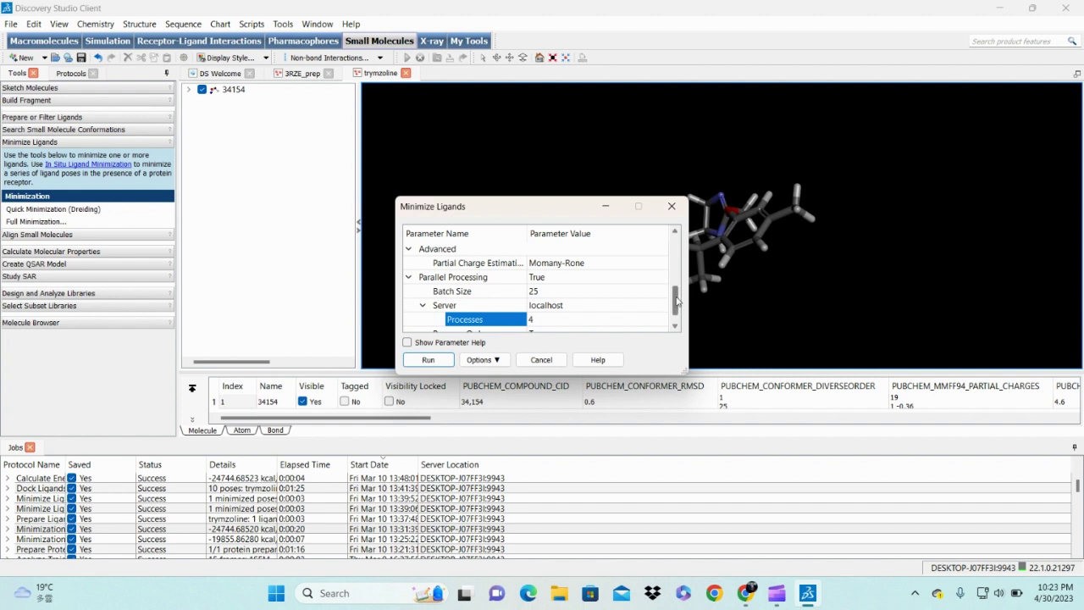
{"action": "scroll", "coordinate": [675, 311], "scroll_direction": "down", "scroll_amount": 1}
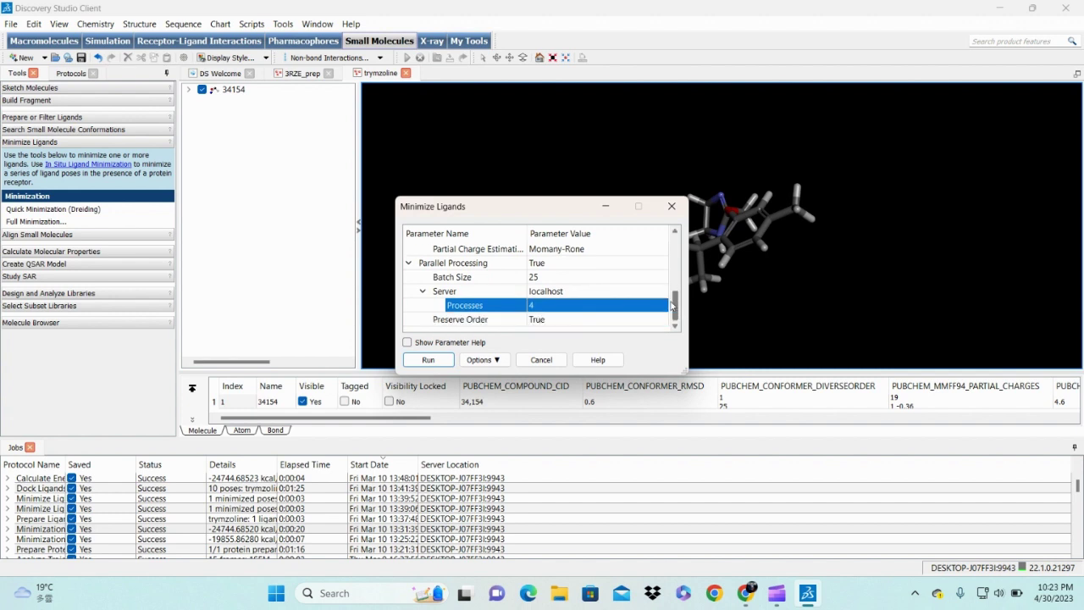
{"action": "left_click", "coordinate": [418, 361]}
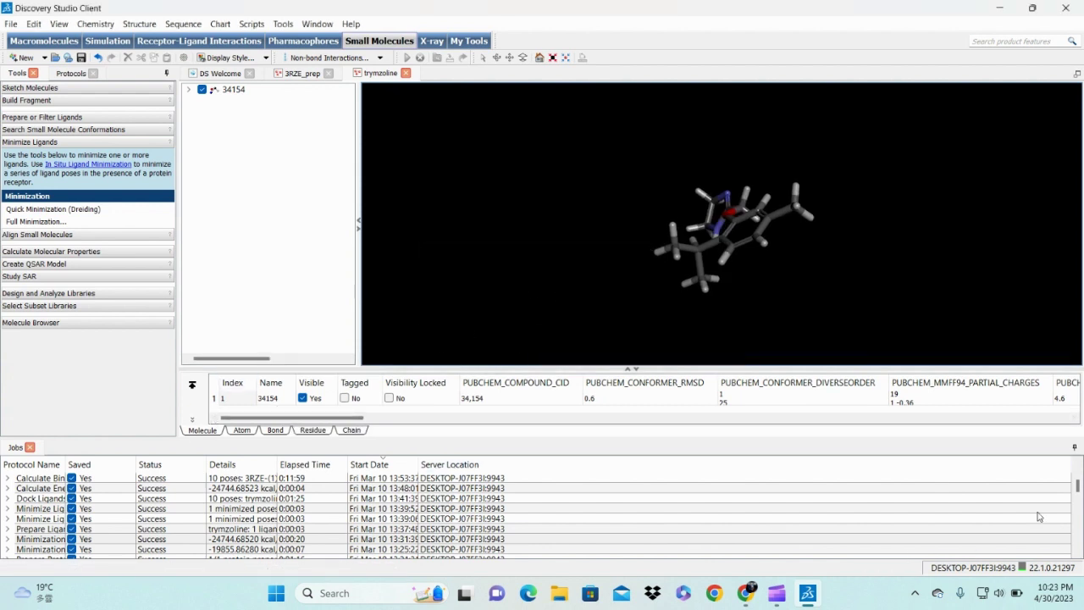
- Mark the new Minimize Ligands job as saved and open its minimized ligand through the job report
{"action": "left_click_drag", "start_coordinate": [1078, 488], "coordinate": [1079, 462]}
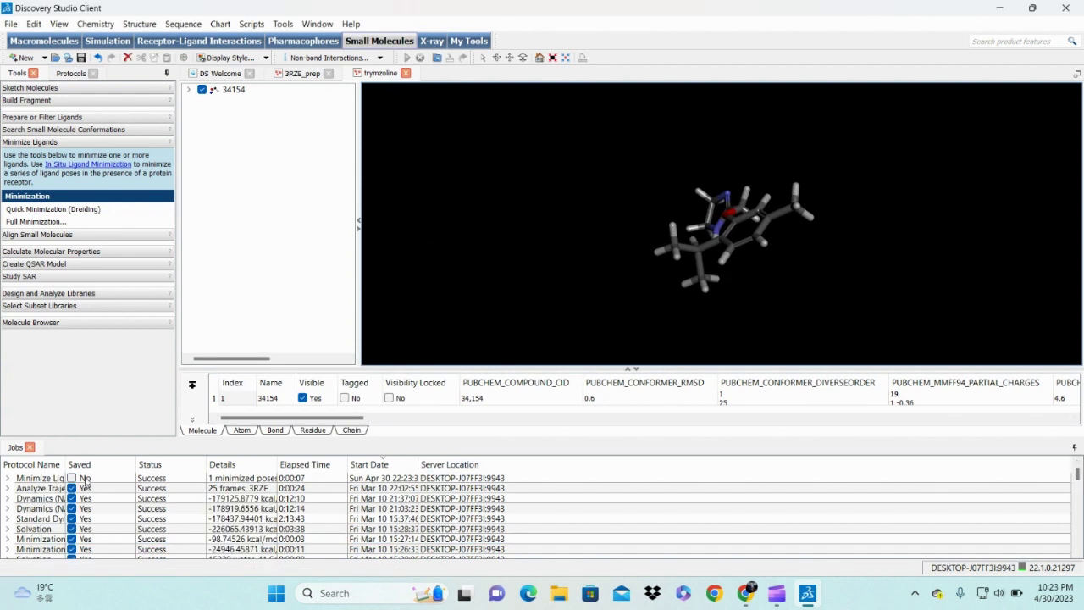
{"action": "left_click", "coordinate": [72, 478]}
{"action": "double_click", "coordinate": [40, 483]}
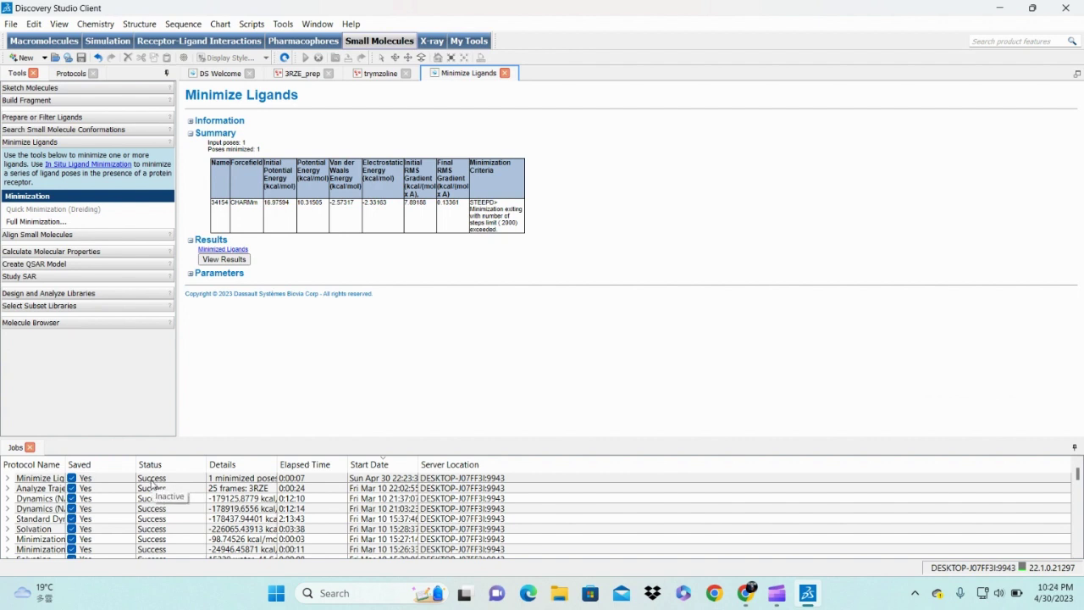
{"action": "left_click", "coordinate": [238, 260]}
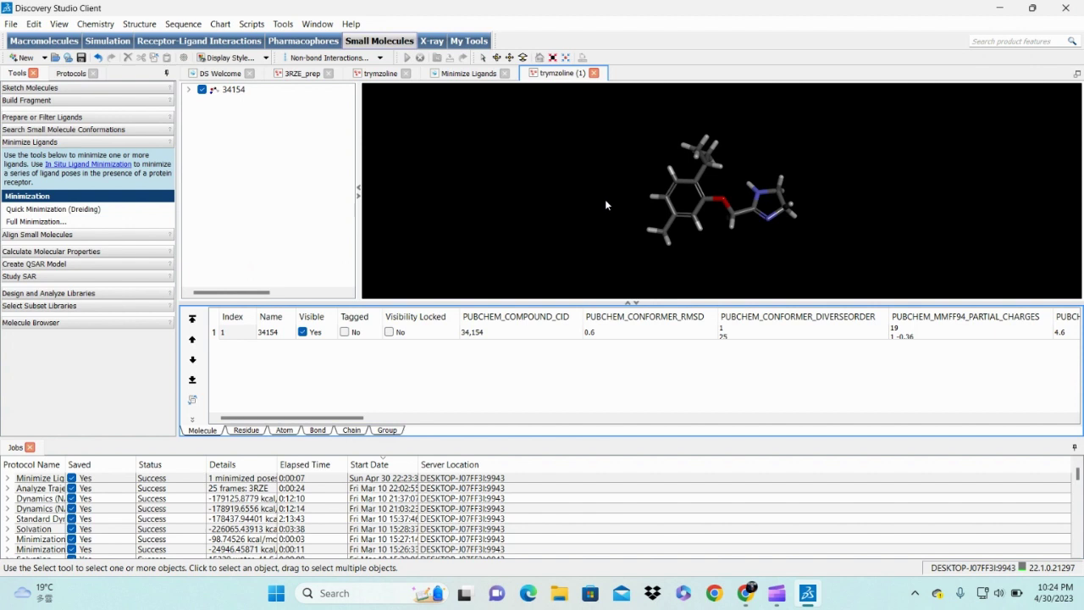
- Start another Full Minimization on the minimized trymzoline-(1) ligand and set its algorithm to Conjugate Gradient
{"action": "left_click", "coordinate": [36, 221]}
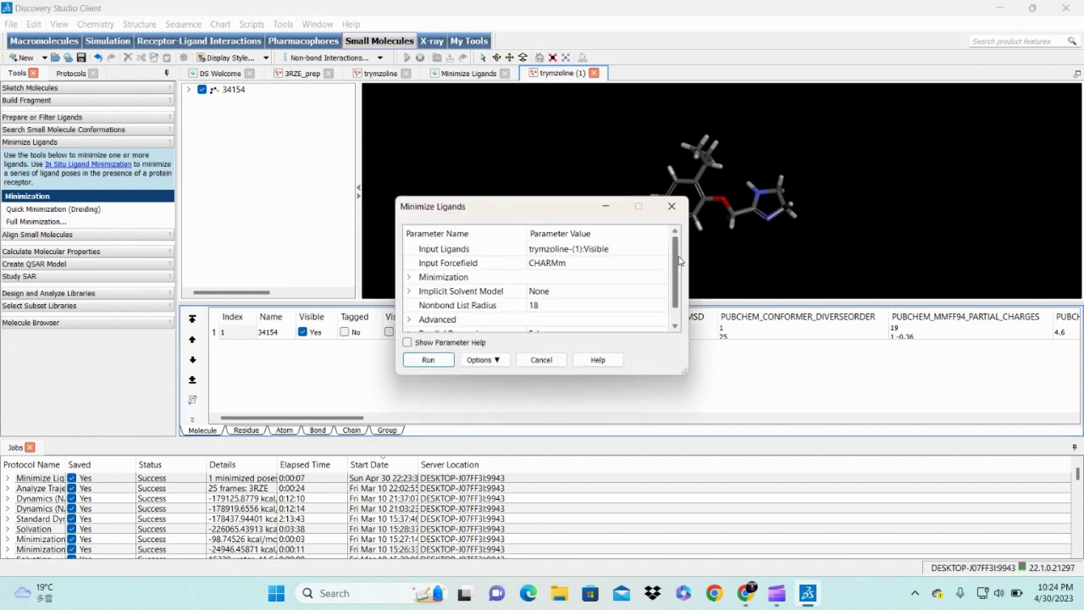
{"action": "scroll", "coordinate": [678, 261], "scroll_direction": "down", "scroll_amount": 1}
{"action": "double_click", "coordinate": [486, 264]}
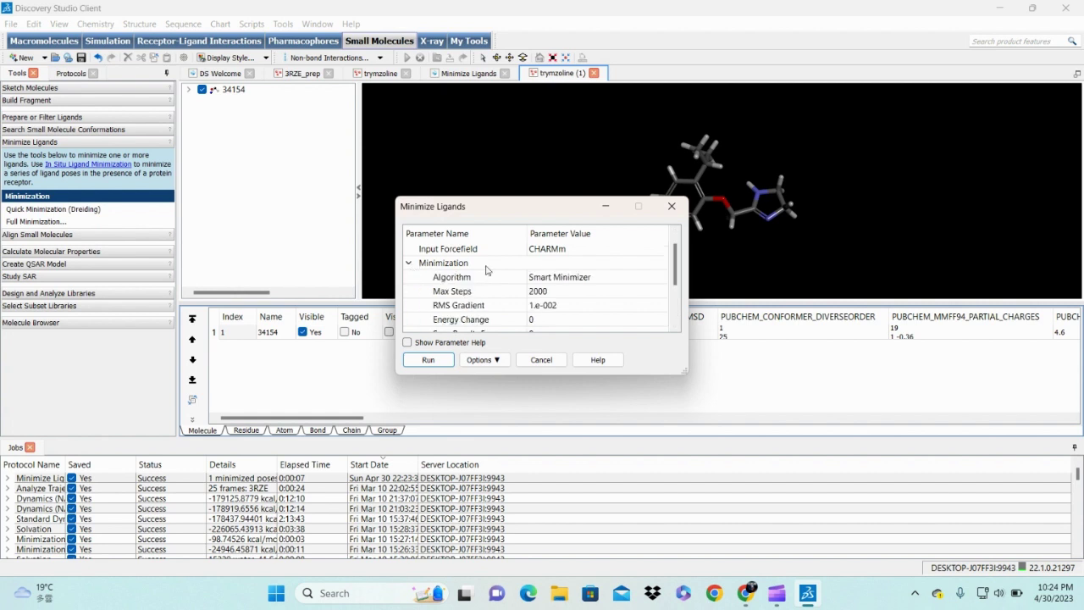
{"action": "left_click", "coordinate": [638, 279]}
{"action": "left_click", "coordinate": [639, 280]}
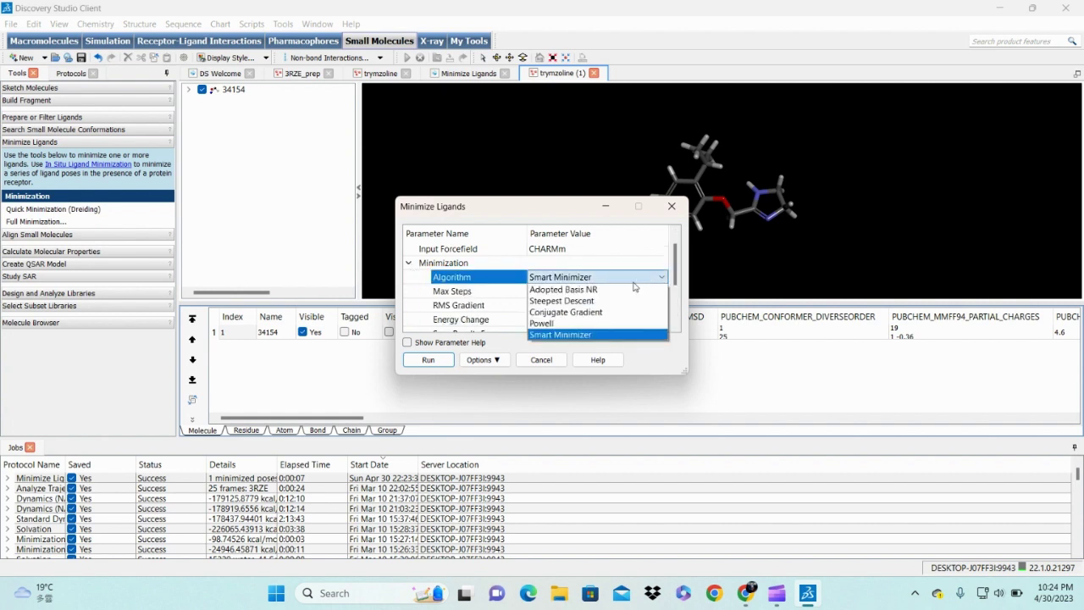
{"action": "left_click", "coordinate": [583, 316]}
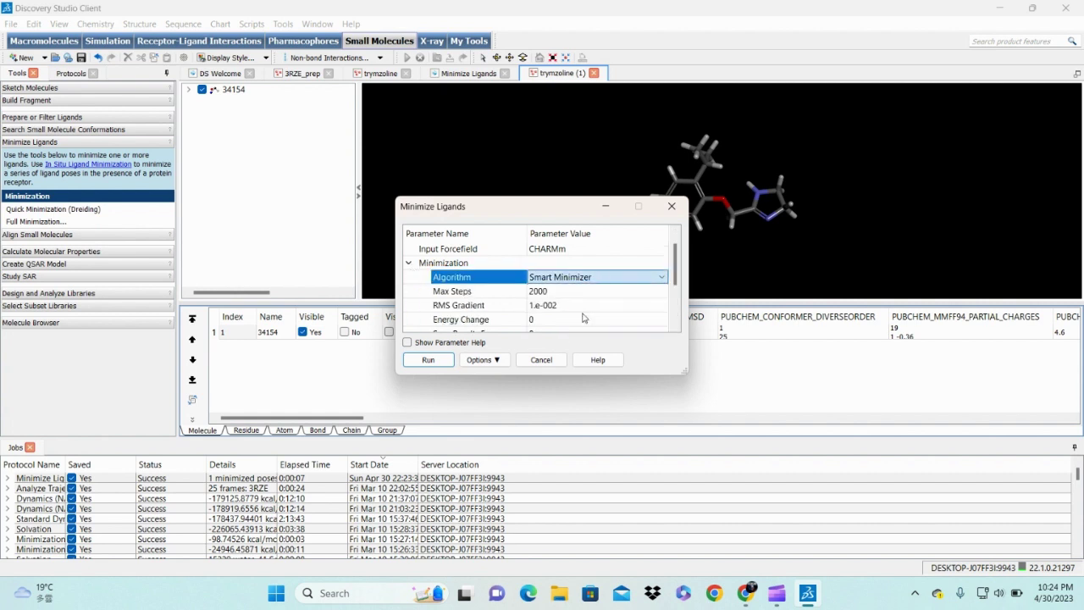
- Expand the Parallel Processing parameters of this minimization and set Parallel Processing to True
{"action": "left_click_drag", "start_coordinate": [676, 269], "coordinate": [674, 336]}
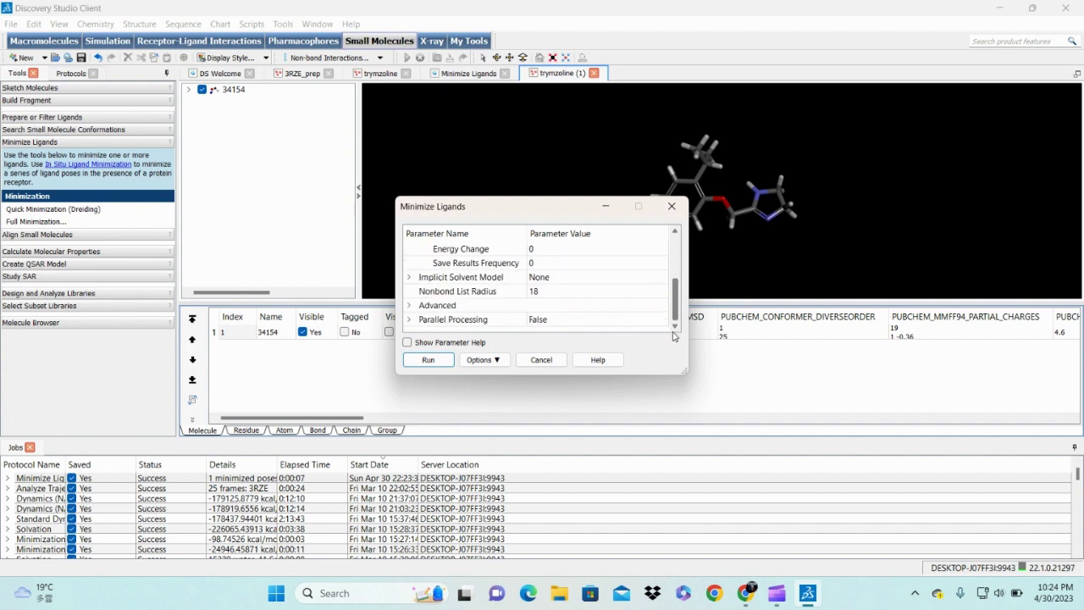
{"action": "left_click", "coordinate": [410, 319]}
{"action": "left_click", "coordinate": [609, 323]}
{"action": "left_click", "coordinate": [608, 322]}
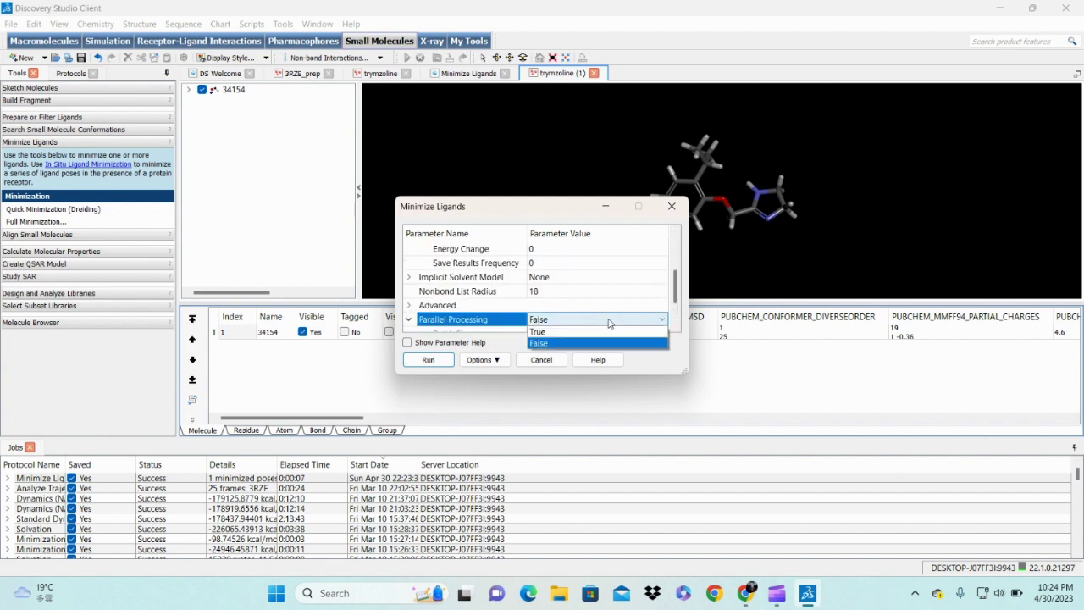
{"action": "left_click", "coordinate": [589, 332]}
- Set the localhost server's processes to 4 and run the second ligand minimization
{"action": "left_click_drag", "start_coordinate": [675, 292], "coordinate": [673, 313]}
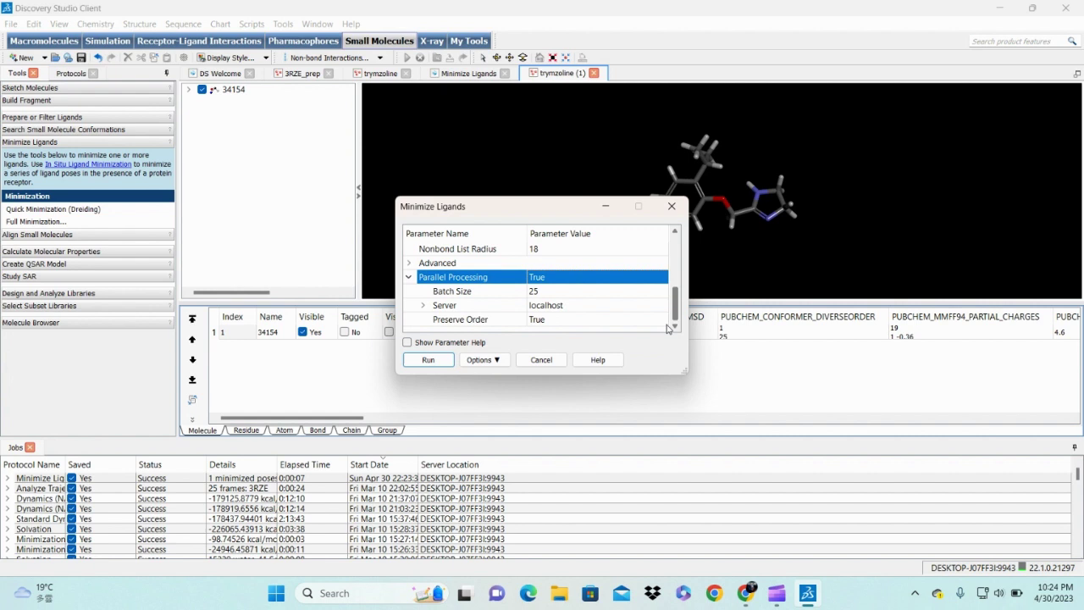
{"action": "left_click", "coordinate": [423, 305]}
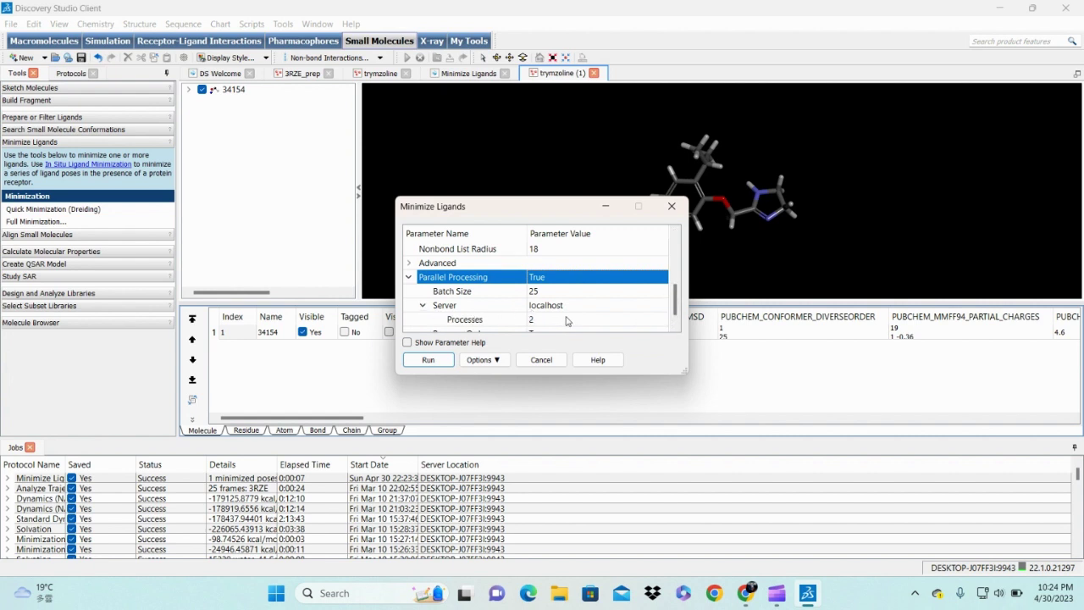
{"action": "left_click", "coordinate": [560, 320]}
{"action": "key", "text": "BackSpace"}
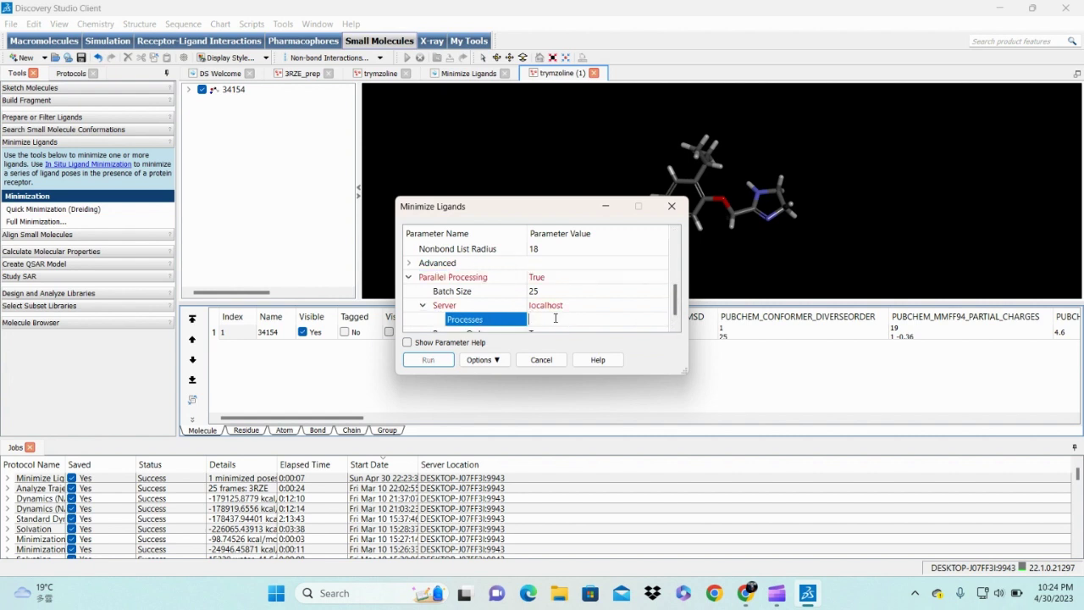
{"action": "type", "text": "4"}
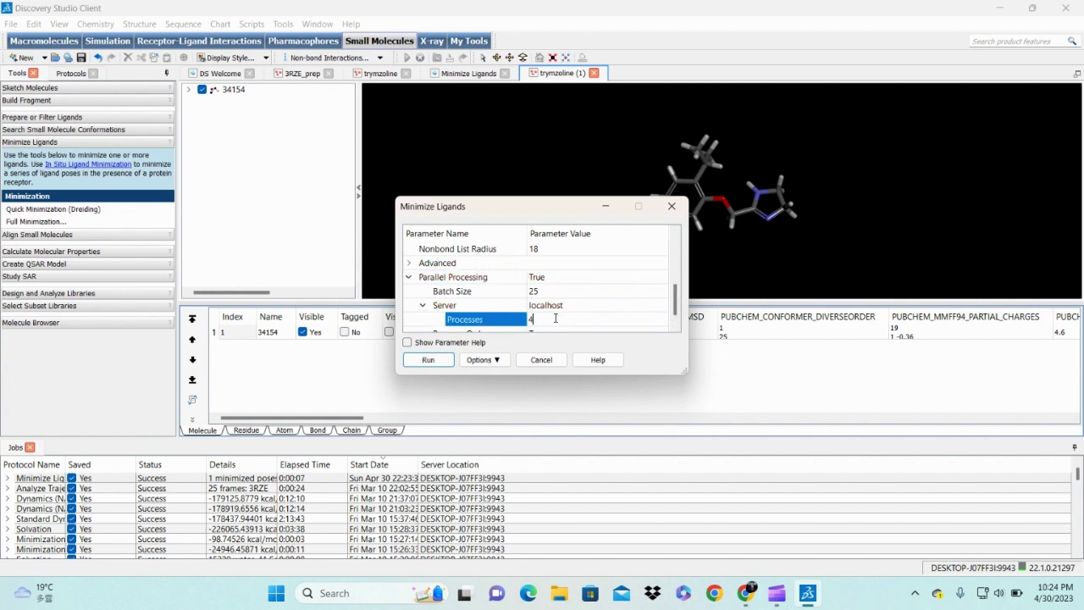
{"action": "left_click", "coordinate": [428, 360]}
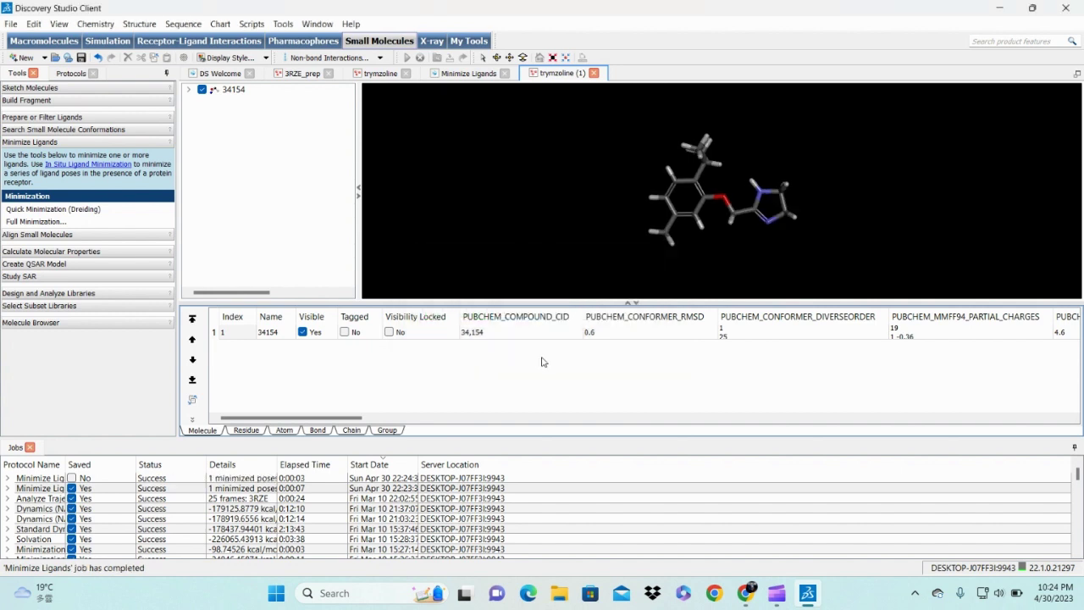
- Mark the newest Minimize Ligands job as saved and compare its report with the first run's report
{"action": "left_click", "coordinate": [72, 479]}
{"action": "double_click", "coordinate": [49, 482]}
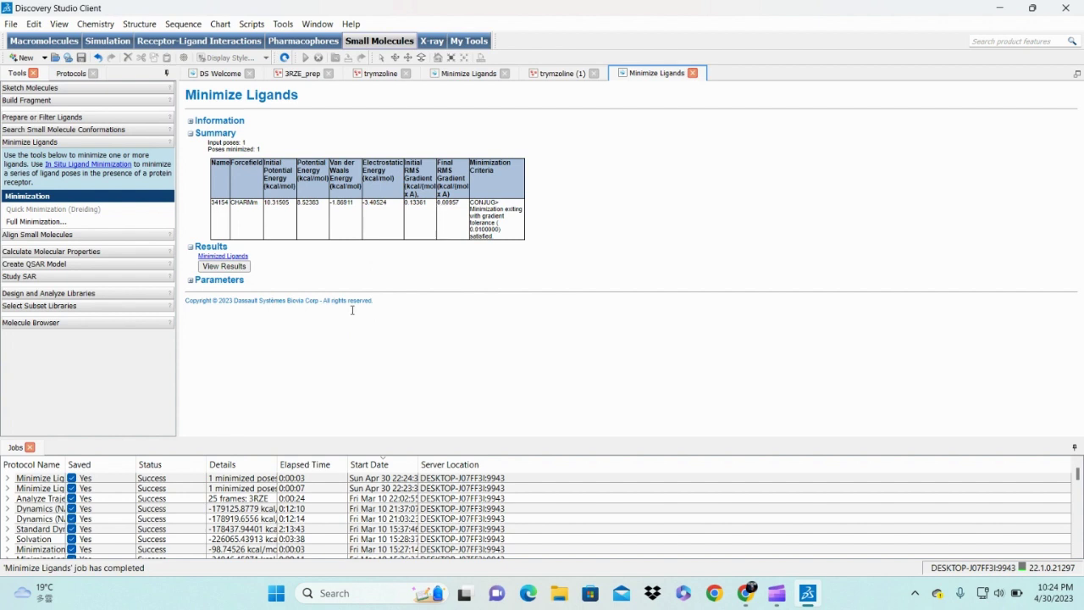
{"action": "left_click", "coordinate": [55, 479]}
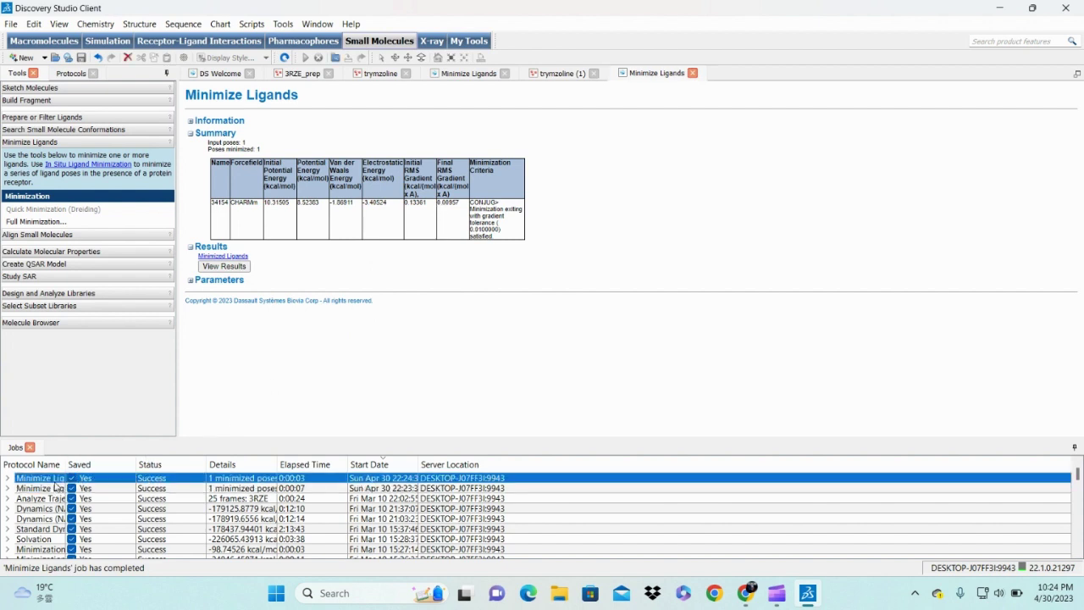
{"action": "left_click", "coordinate": [469, 74]}
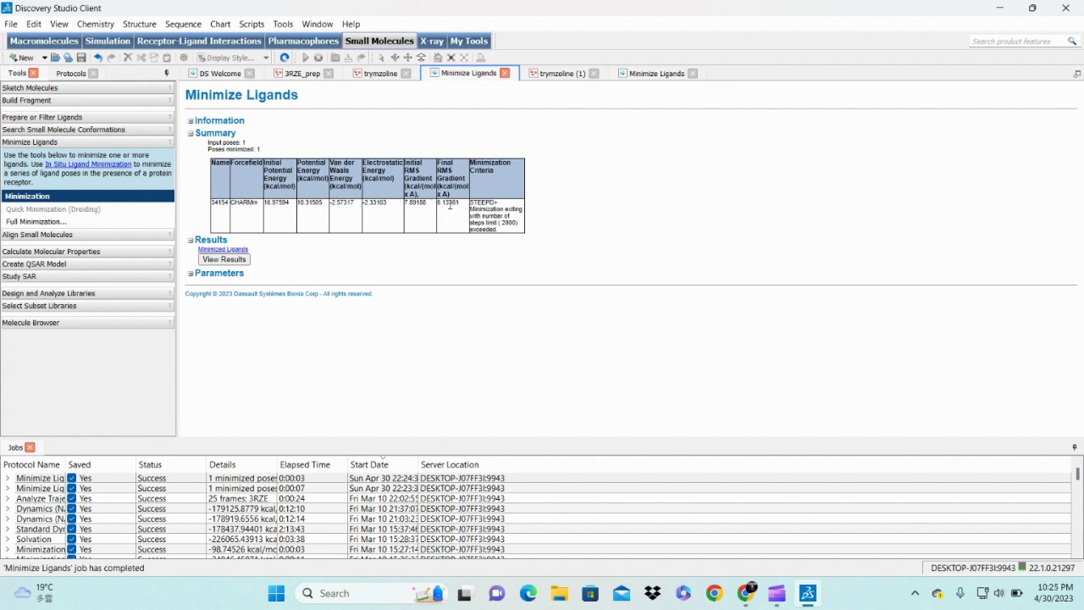
- Return to the newest minimization report and open its minimized ligand structure
{"action": "double_click", "coordinate": [44, 481]}
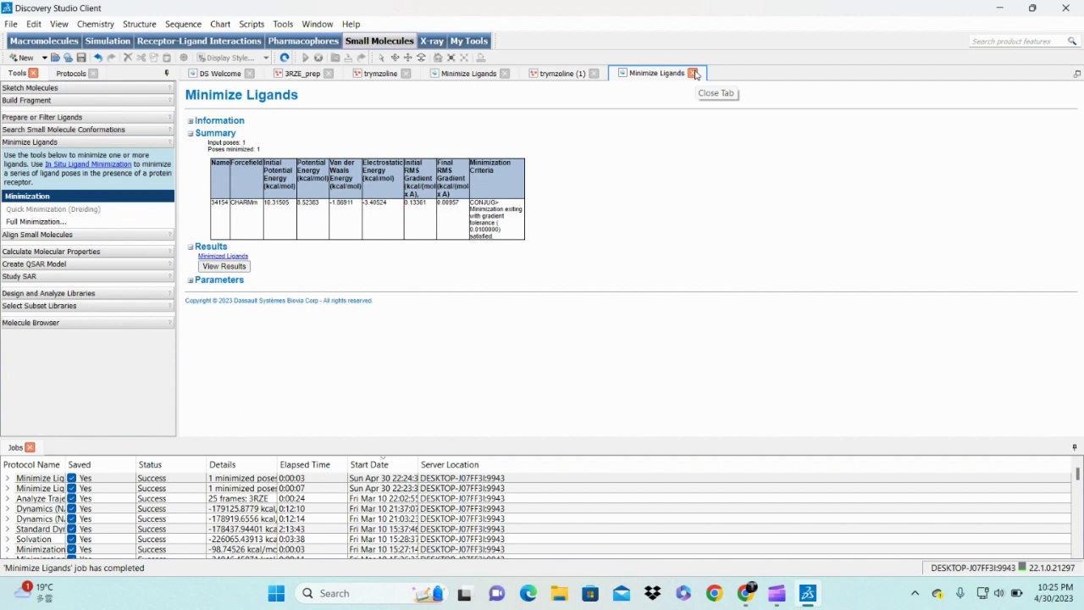
{"action": "left_click", "coordinate": [225, 266]}
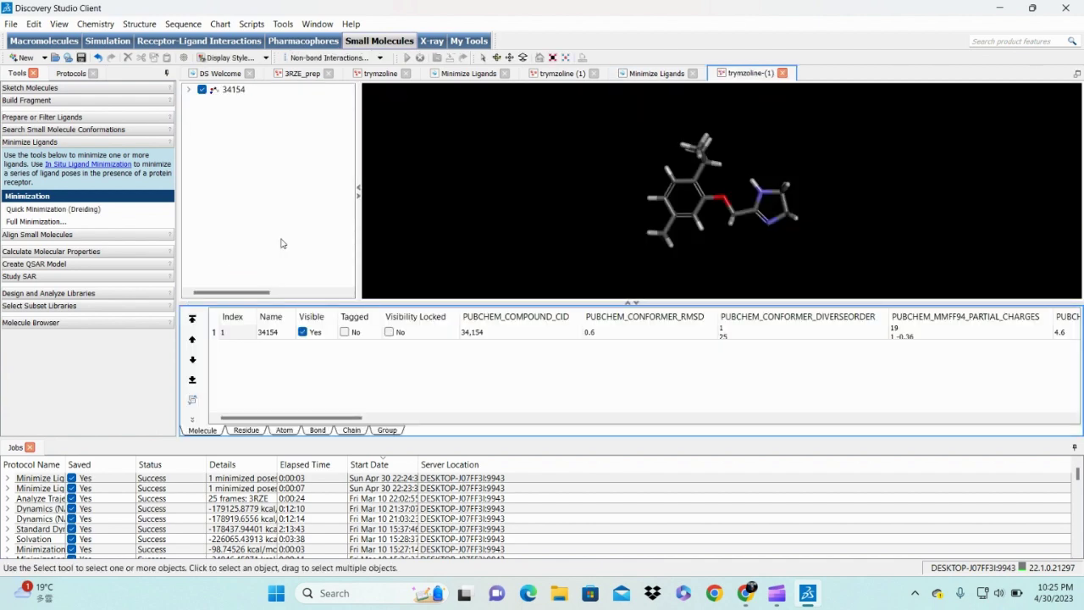
- Switch to the 3RZE_prep structure and close both minimization reports and the two older trymzoline windows without saving, keeping the newest minimized ligand open
{"action": "left_click", "coordinate": [299, 74]}
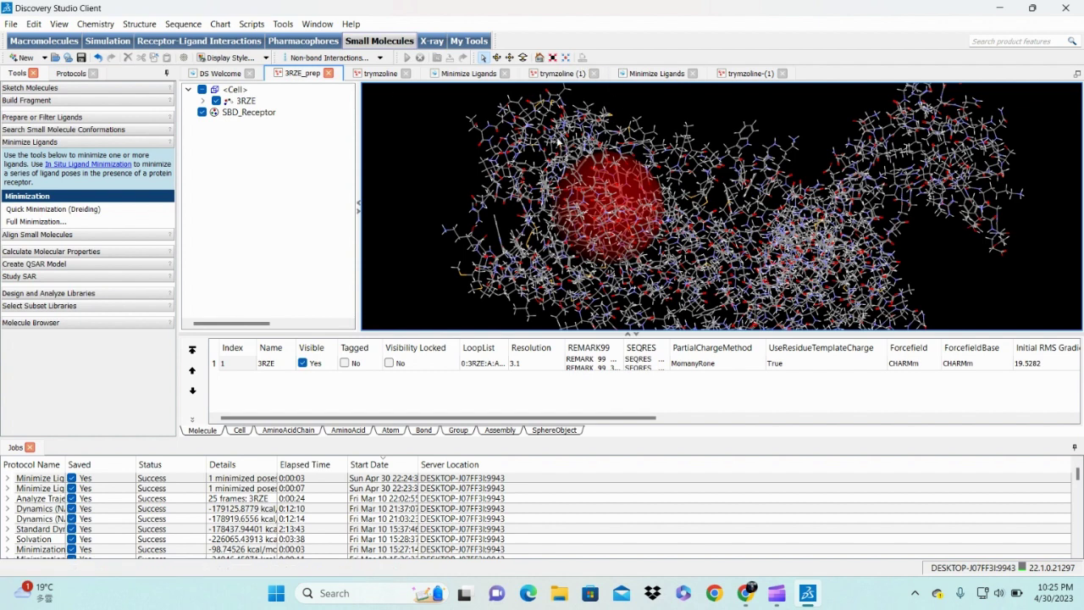
{"action": "left_click", "coordinate": [692, 73]}
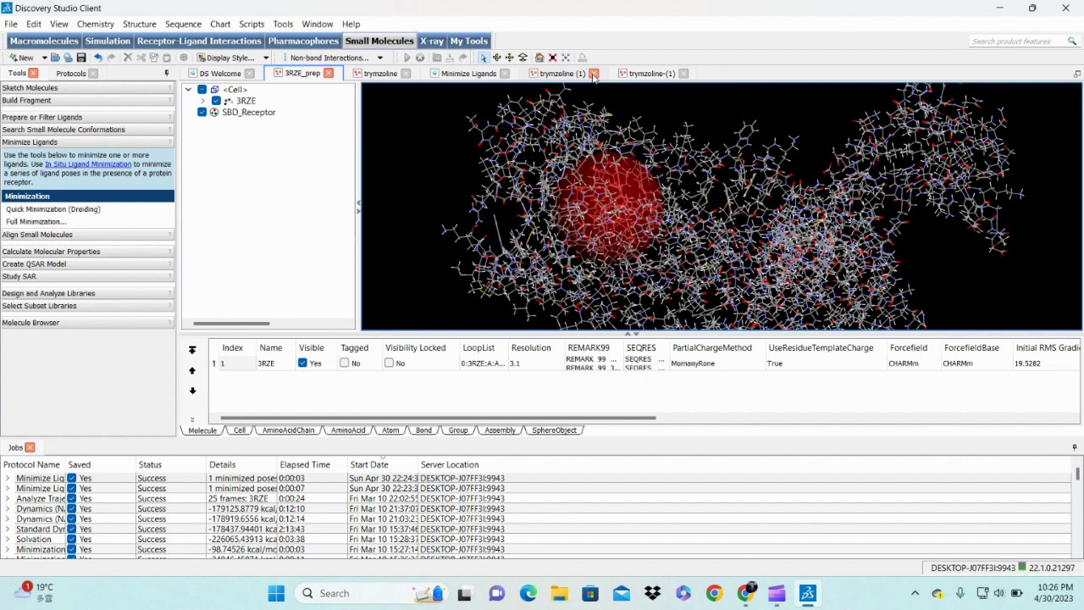
{"action": "left_click", "coordinate": [594, 73]}
{"action": "left_click", "coordinate": [543, 311]}
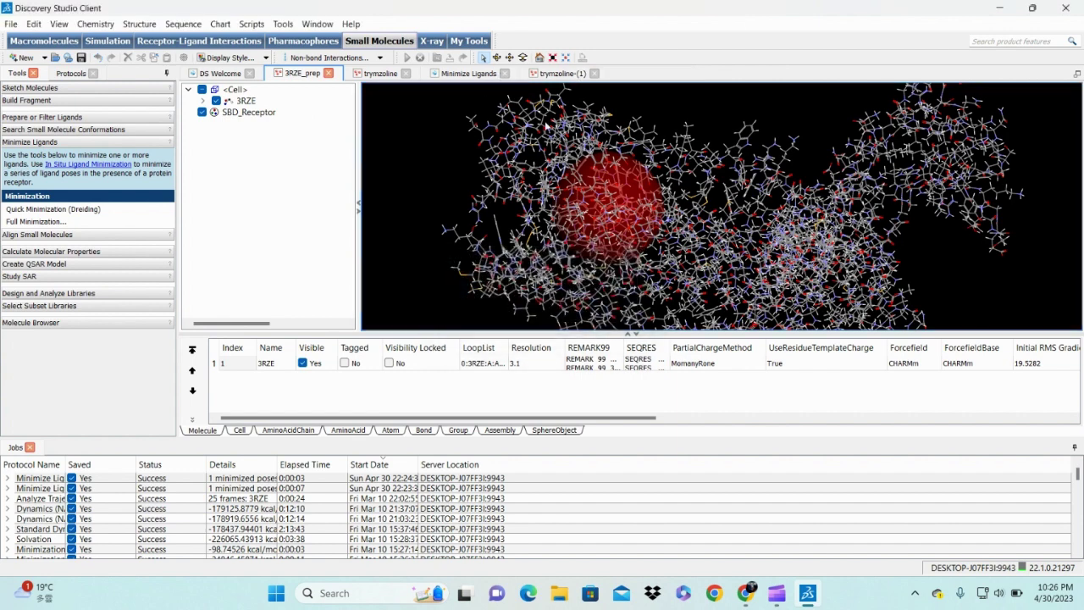
{"action": "left_click", "coordinate": [504, 74]}
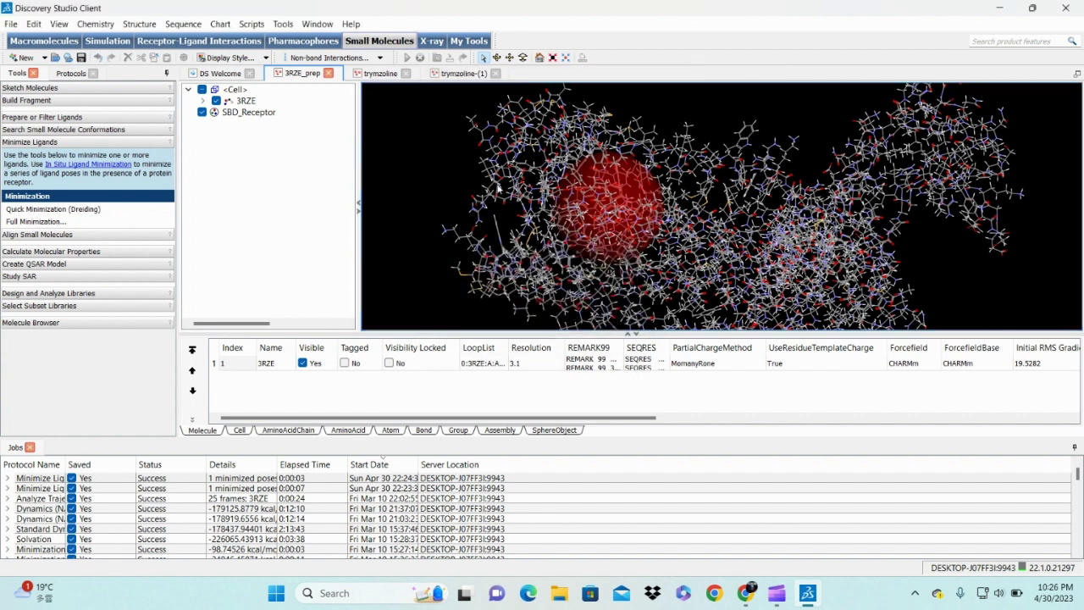
{"action": "left_click", "coordinate": [406, 74]}
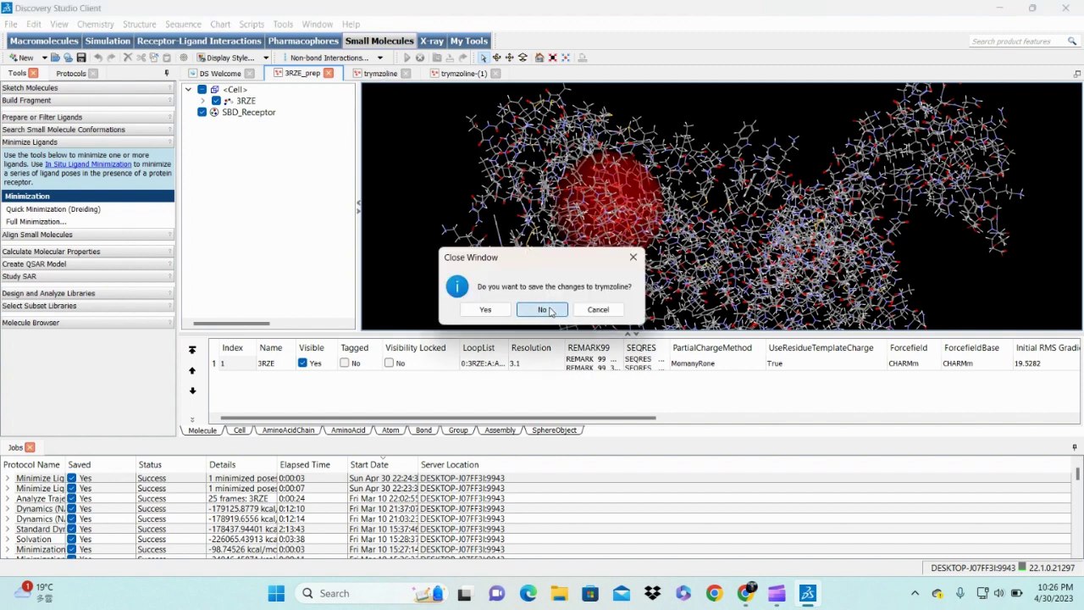
{"action": "left_click", "coordinate": [542, 310]}
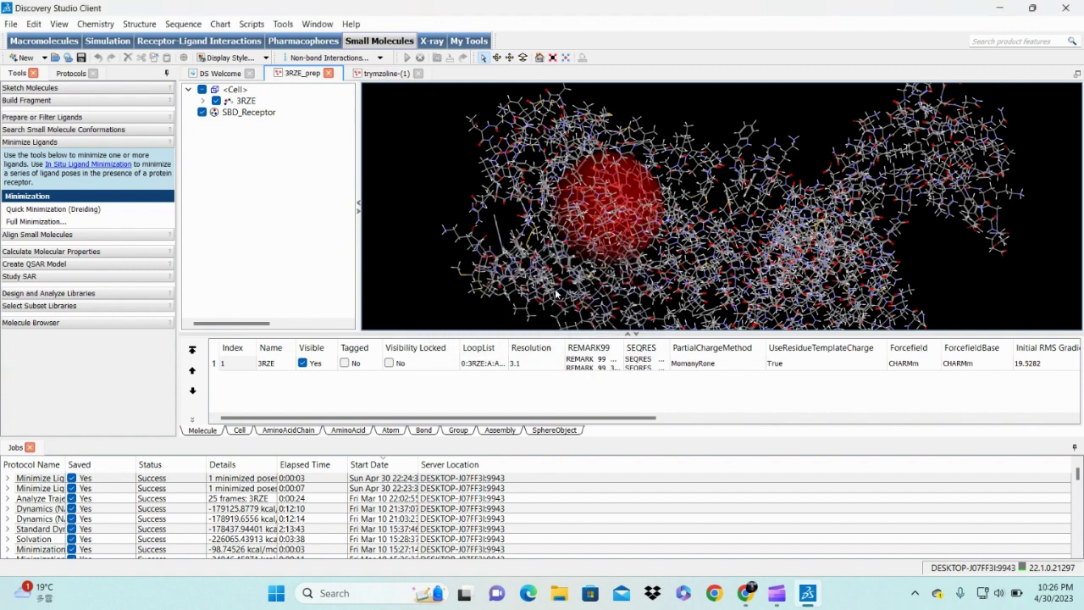
- Start a Dock Ligands (CDOCKER) run on the 3RZE receptor and set its input ligands to trymzoline-(1):All
{"action": "left_click", "coordinate": [158, 45]}
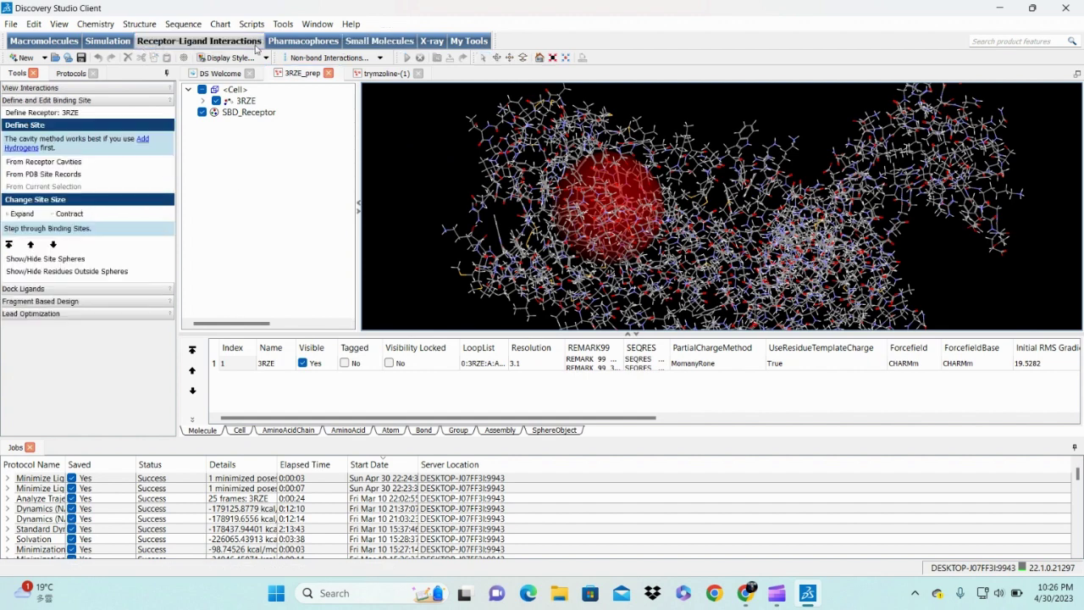
{"action": "left_click", "coordinate": [62, 290]}
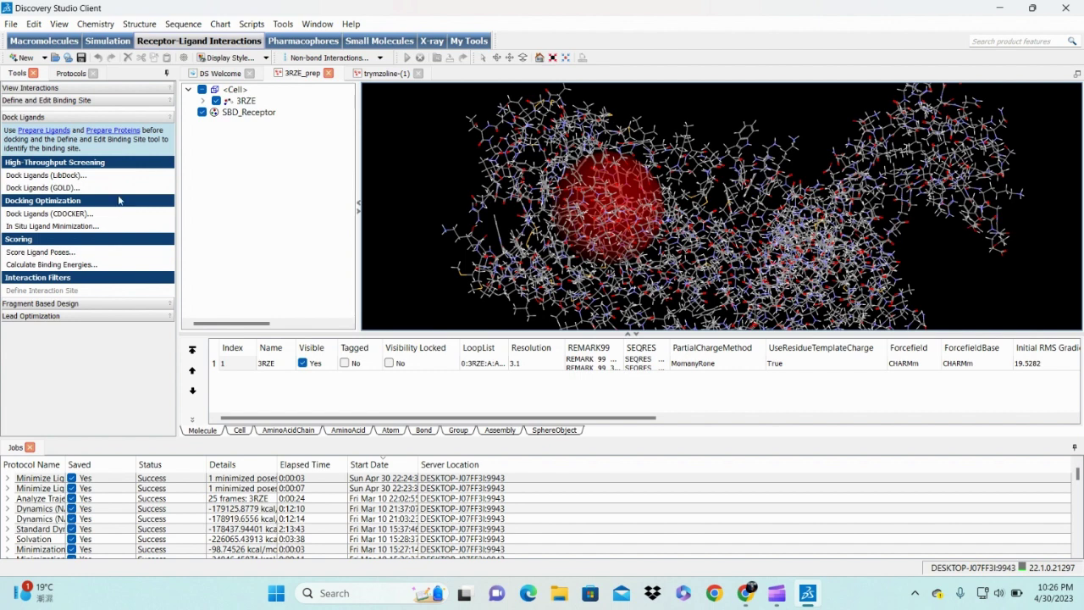
{"action": "left_click", "coordinate": [66, 216]}
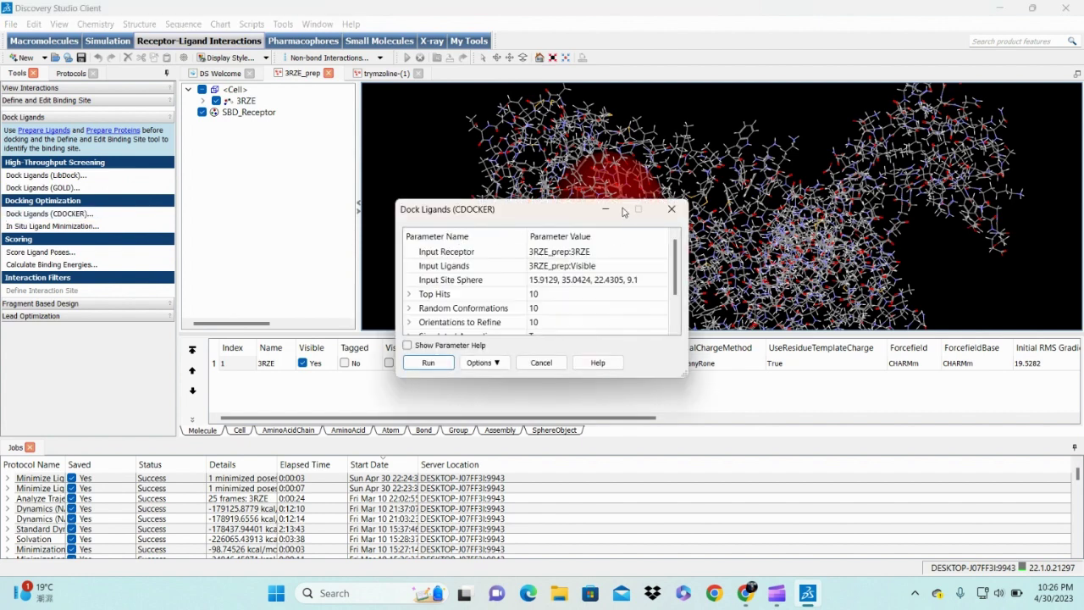
{"action": "left_click_drag", "start_coordinate": [683, 377], "coordinate": [772, 487]}
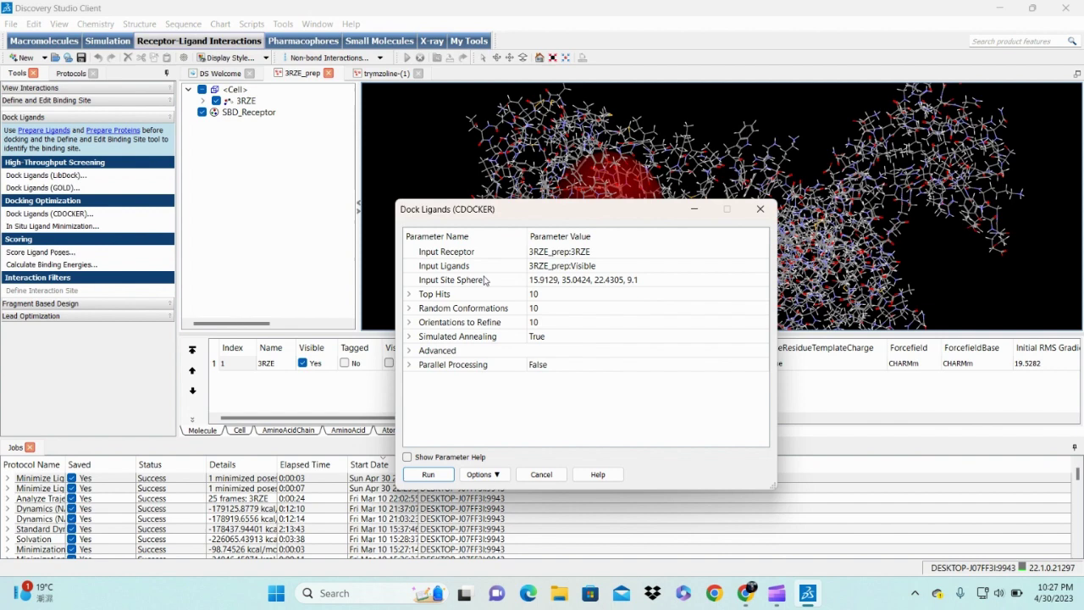
{"action": "left_click", "coordinate": [593, 269]}
{"action": "left_click", "coordinate": [593, 270]}
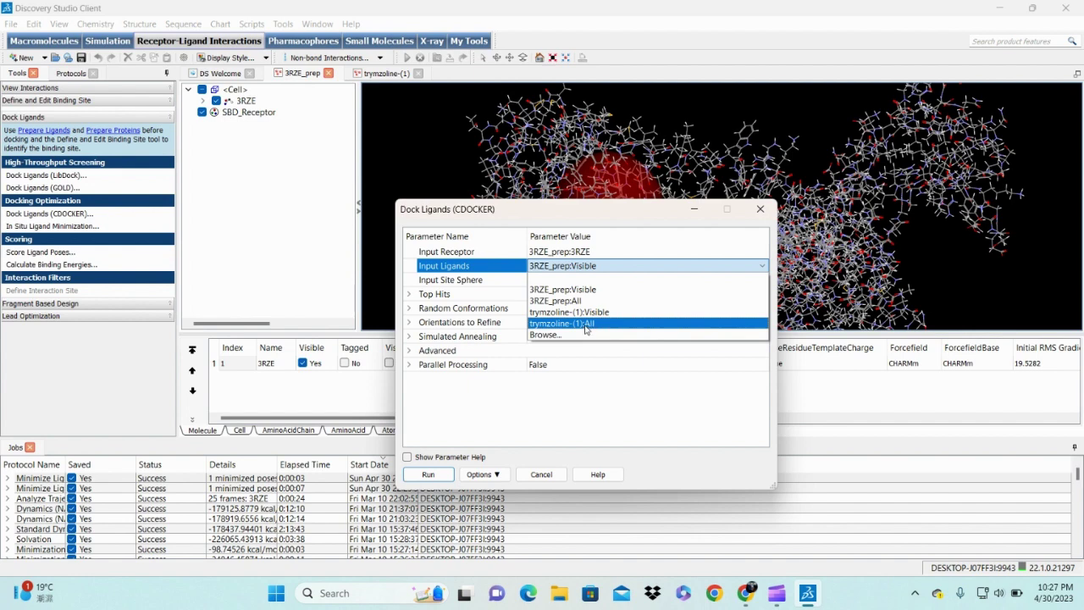
{"action": "left_click", "coordinate": [585, 323]}
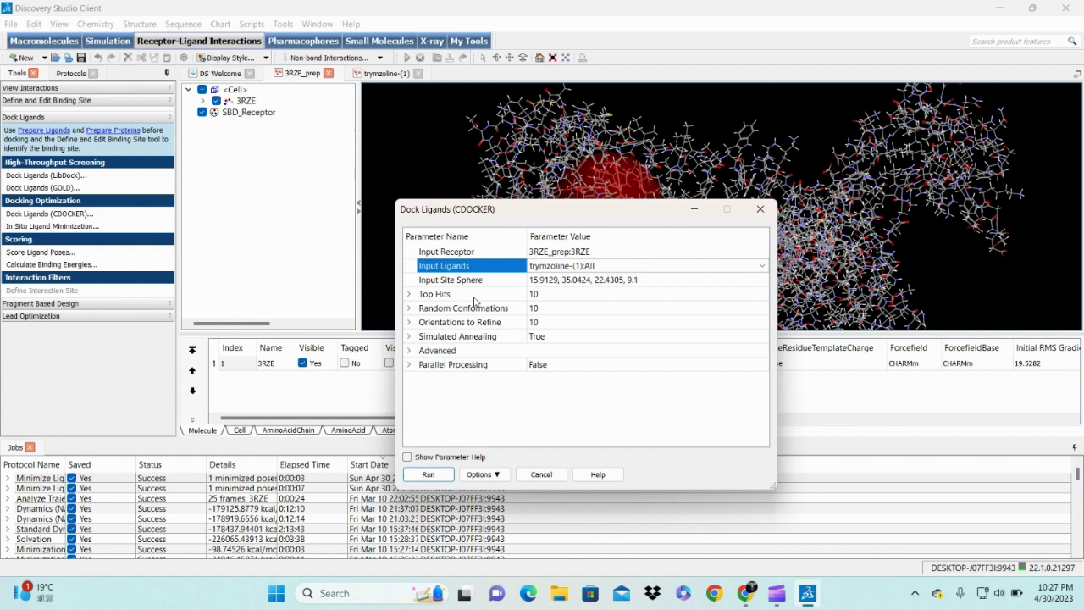
- Expand the advanced CDOCKER parameters and set Parallel Processing to True
{"action": "left_click", "coordinate": [568, 293]}
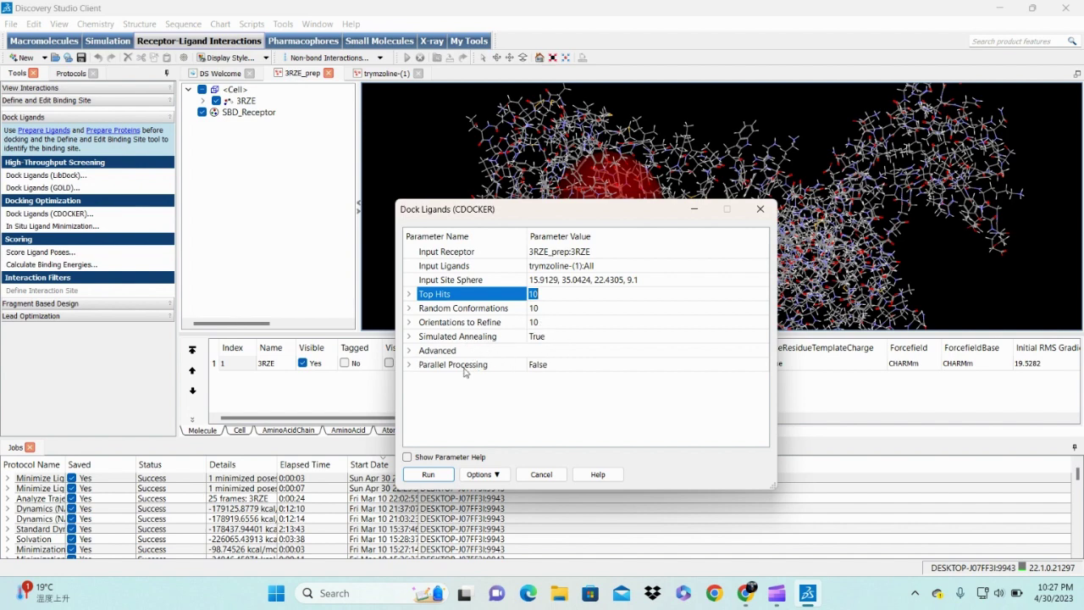
{"action": "left_click", "coordinate": [410, 353]}
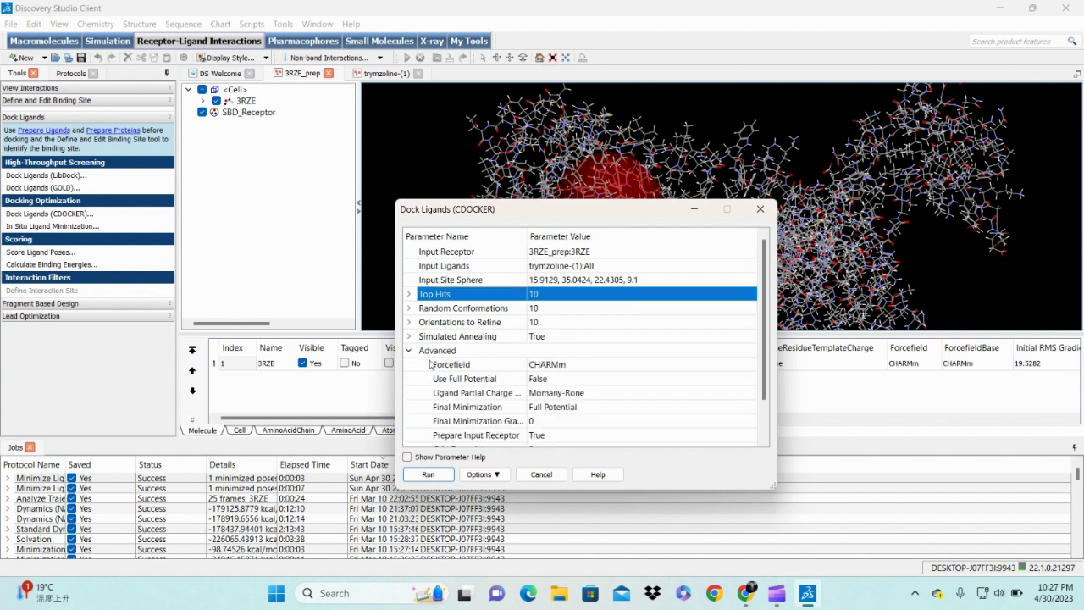
{"action": "scroll", "coordinate": [572, 385], "scroll_direction": "down", "scroll_amount": 1}
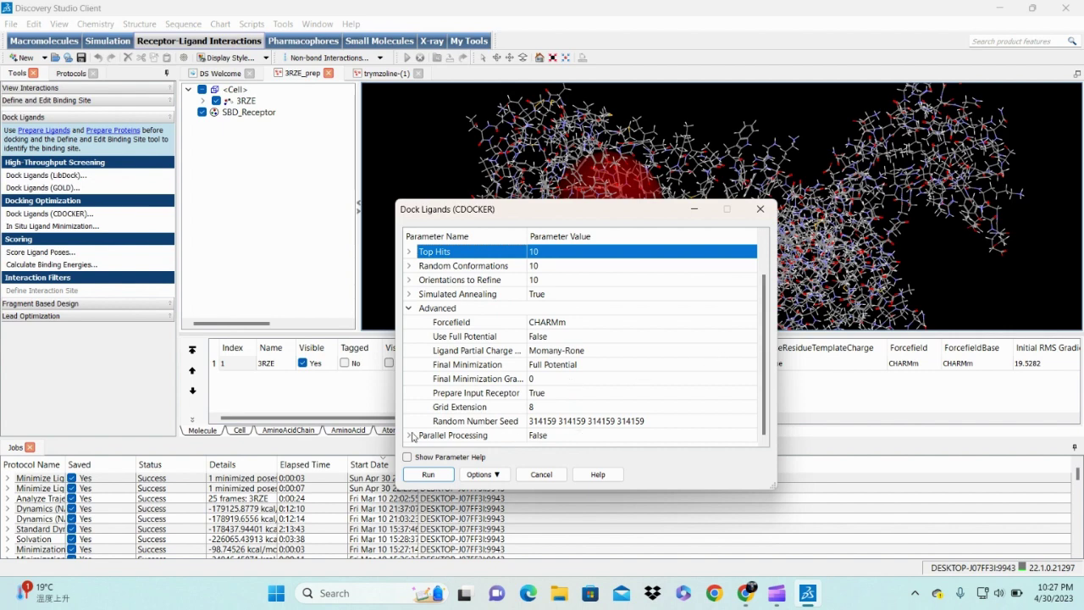
{"action": "left_click", "coordinate": [746, 436]}
{"action": "left_click", "coordinate": [618, 450]}
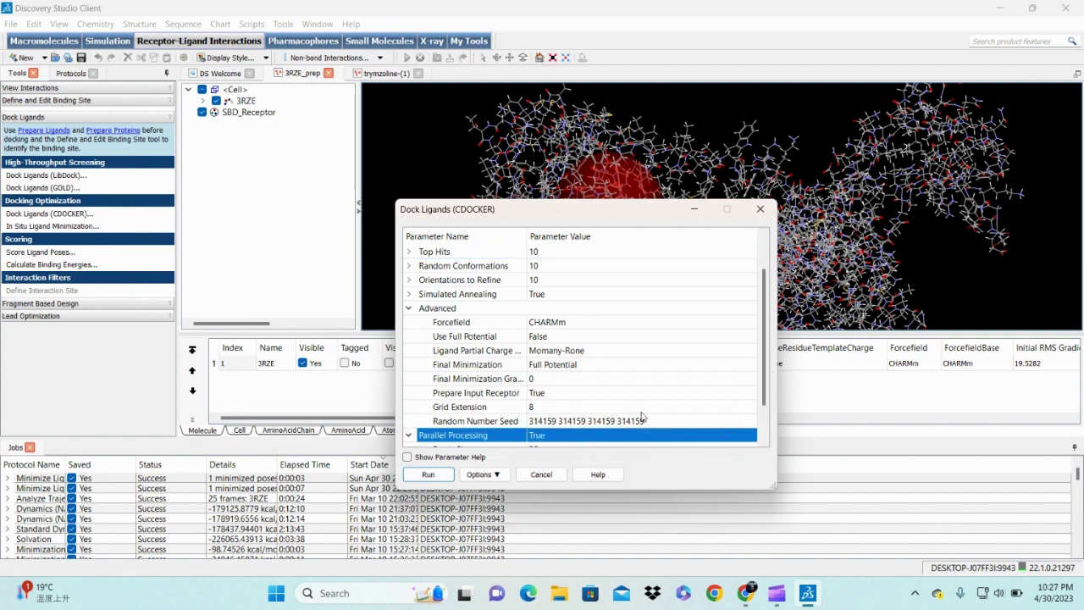
- Set the docking run's localhost server processes to 4 and launch the CDOCKER job
{"action": "scroll", "coordinate": [641, 416], "scroll_direction": "down", "scroll_amount": 1}
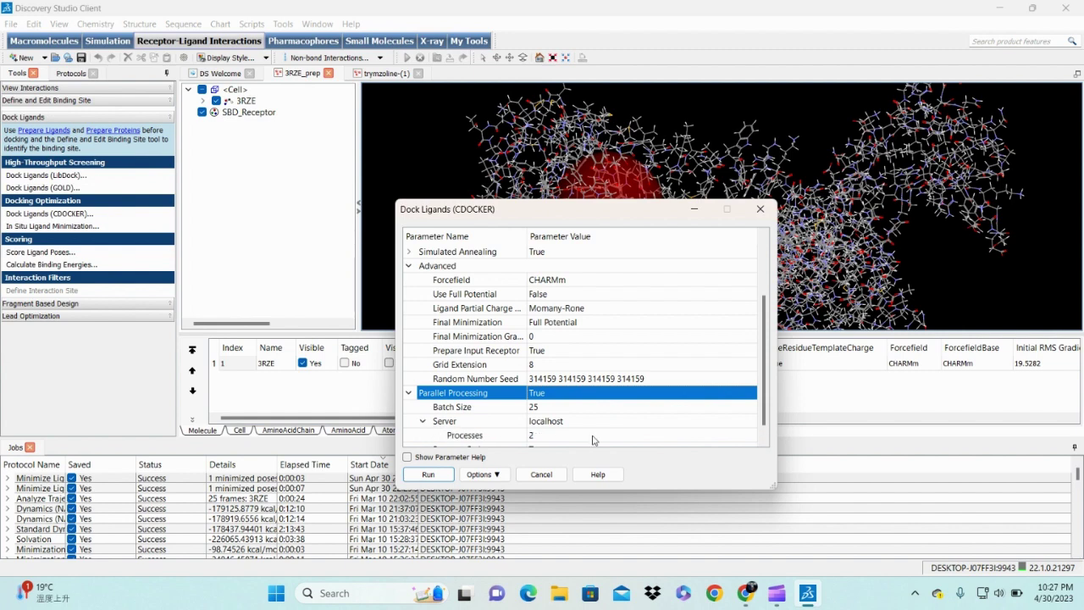
{"action": "scroll", "coordinate": [593, 440], "scroll_direction": "down", "scroll_amount": 1}
{"action": "left_click", "coordinate": [544, 420]}
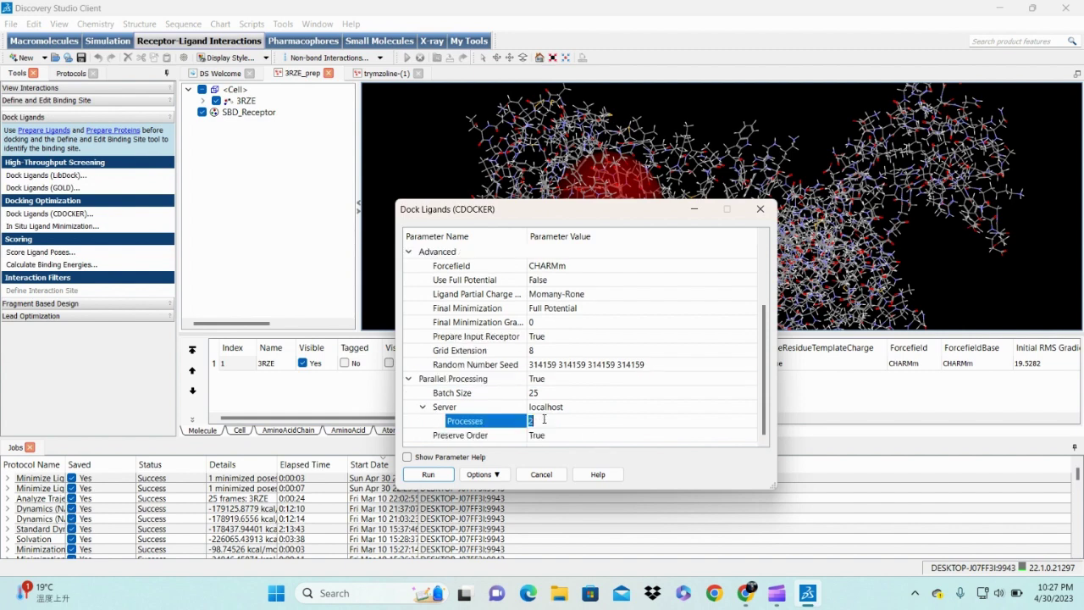
{"action": "type", "text": "4"}
{"action": "left_click", "coordinate": [429, 474]}
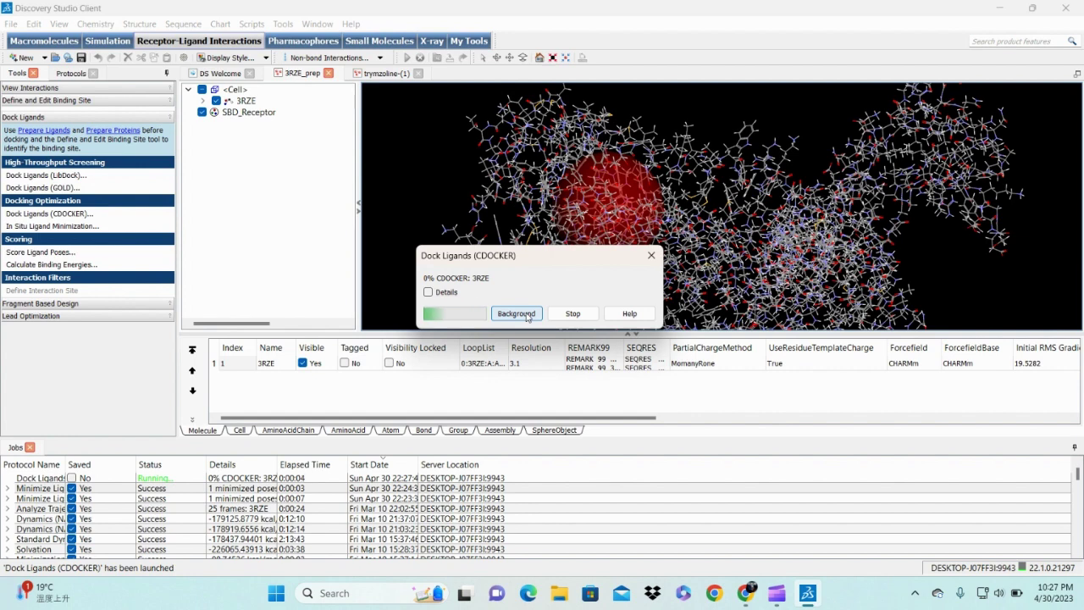
- Send the running CDOCKER job to the background and open the docked results of the completed March 10 Dock Ligands job
{"action": "left_click", "coordinate": [516, 313]}
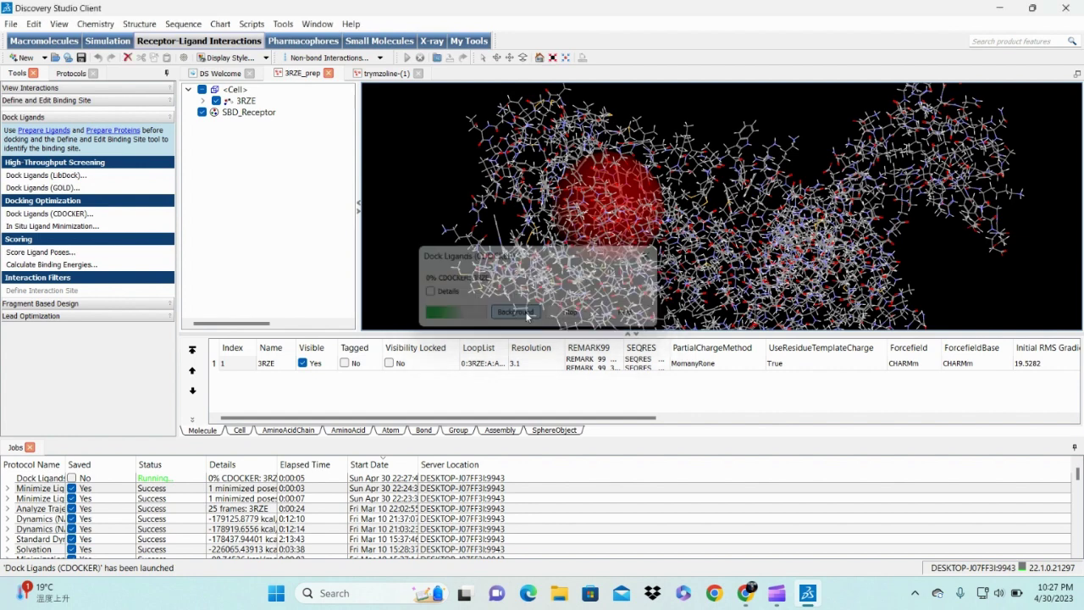
{"action": "left_click", "coordinate": [110, 489]}
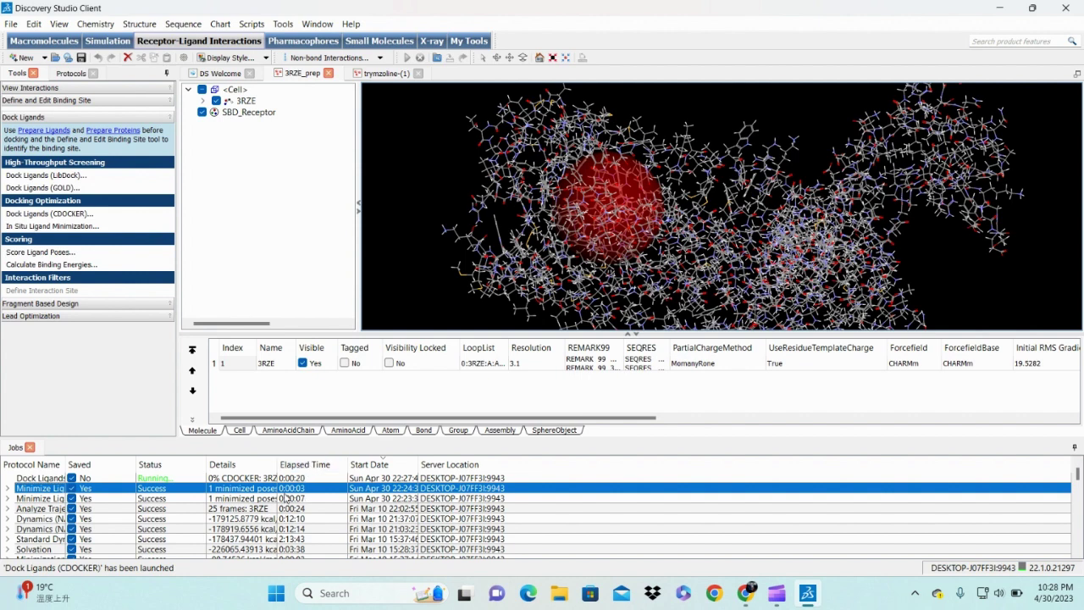
{"action": "scroll", "coordinate": [243, 523], "scroll_direction": "down", "scroll_amount": 2}
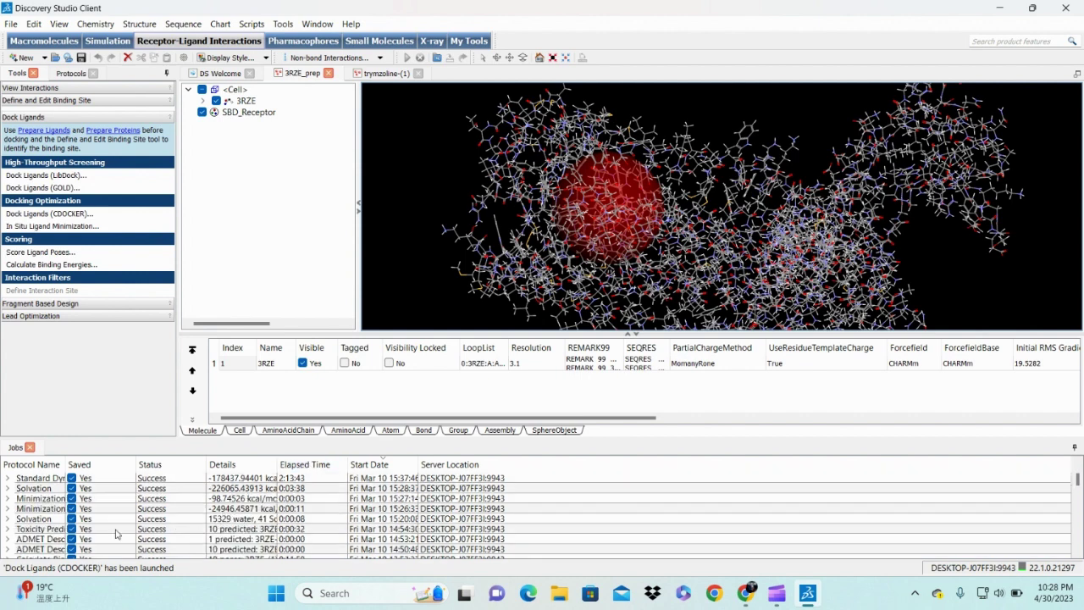
{"action": "scroll", "coordinate": [91, 541], "scroll_direction": "down", "scroll_amount": 2}
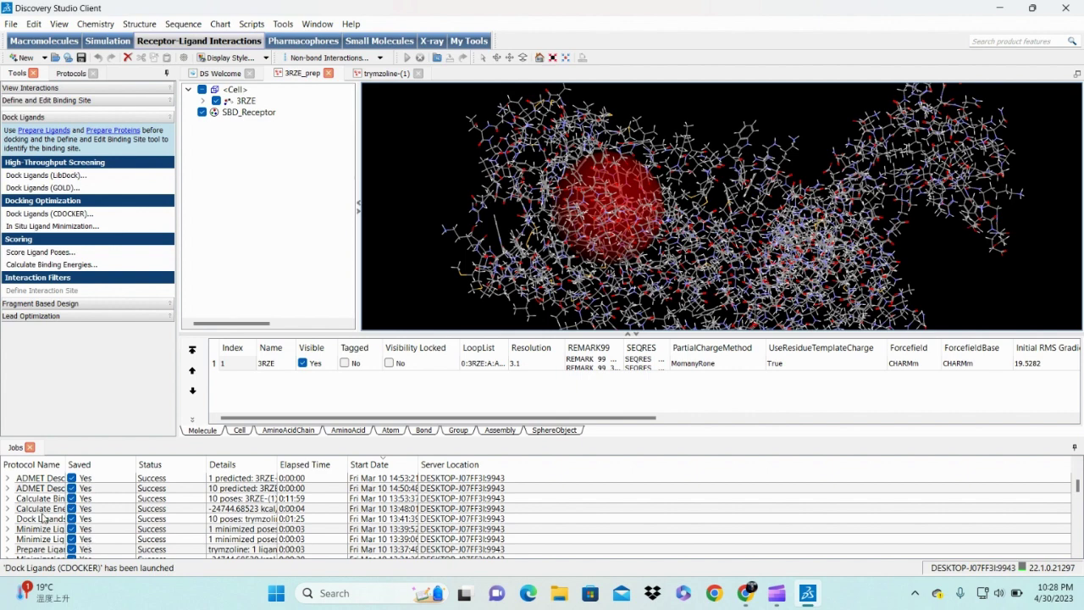
{"action": "double_click", "coordinate": [40, 520]}
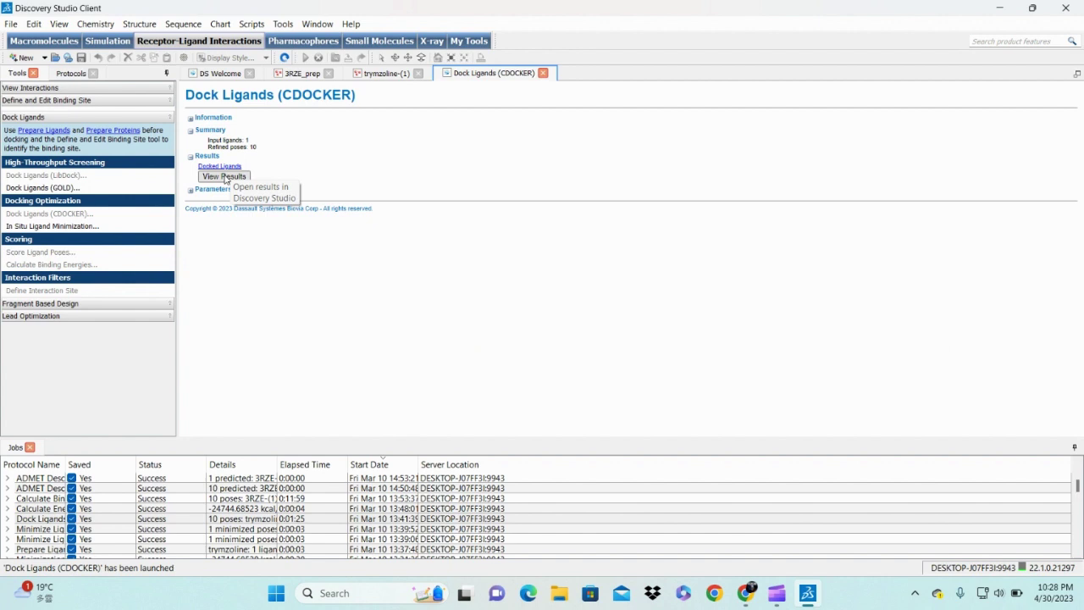
{"action": "left_click", "coordinate": [224, 177]}
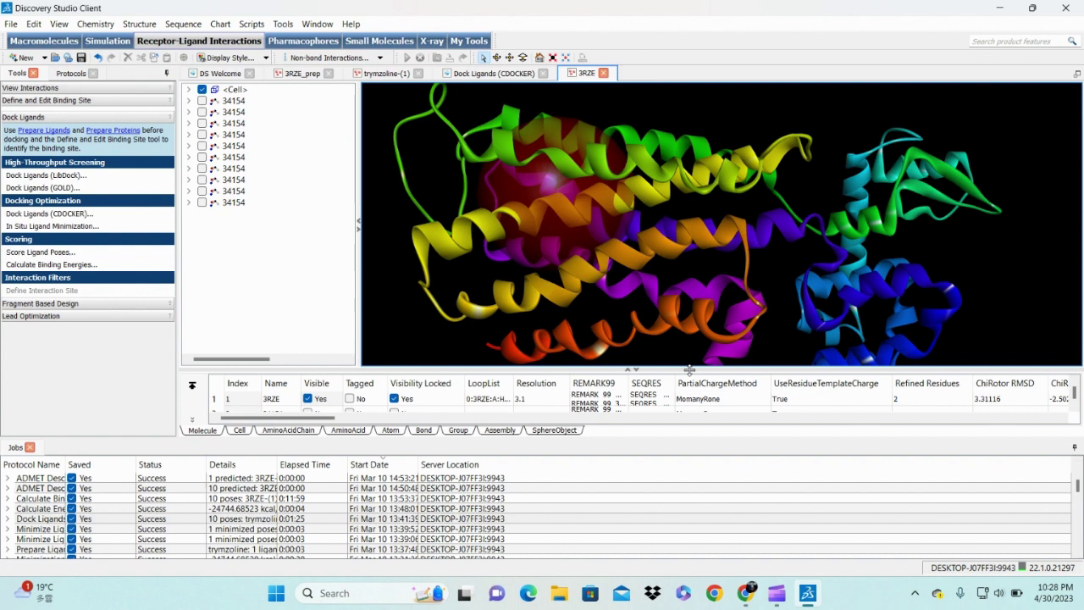
- Collapse the data table below the 3D view and fit the whole 3RZE complex in the enlarged view
{"action": "left_click_drag", "start_coordinate": [690, 369], "coordinate": [700, 468]}
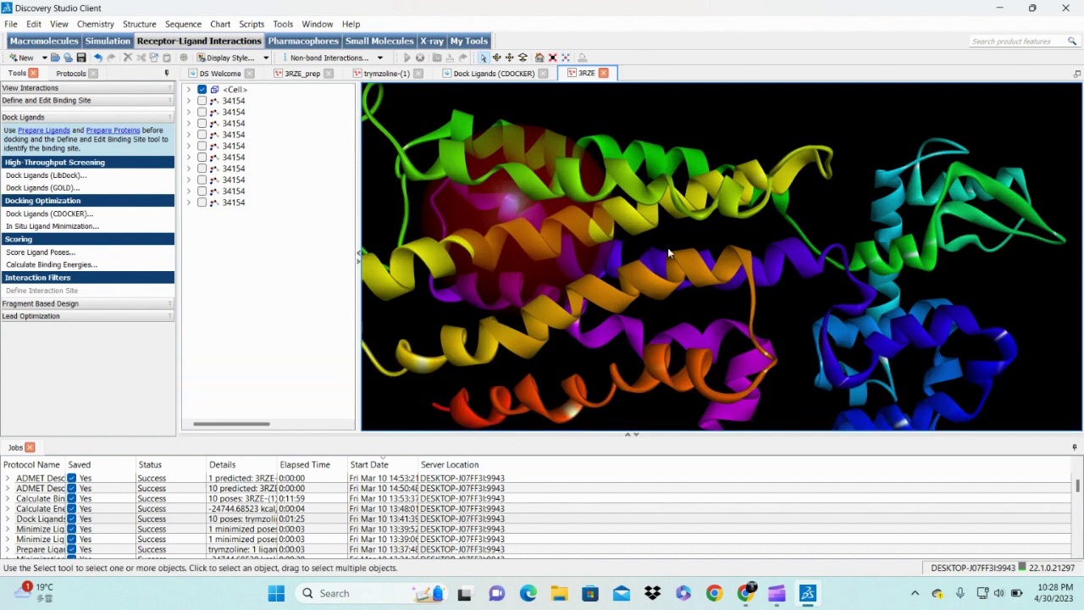
{"action": "left_click", "coordinate": [552, 57]}
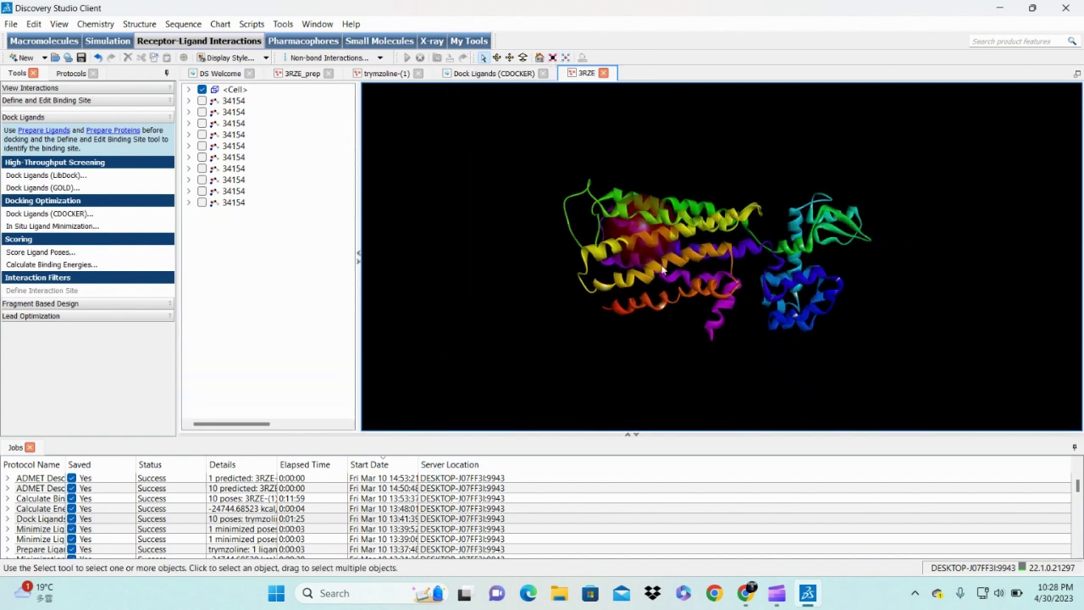
{"action": "right_click_drag", "start_coordinate": [663, 270], "coordinate": [711, 298]}
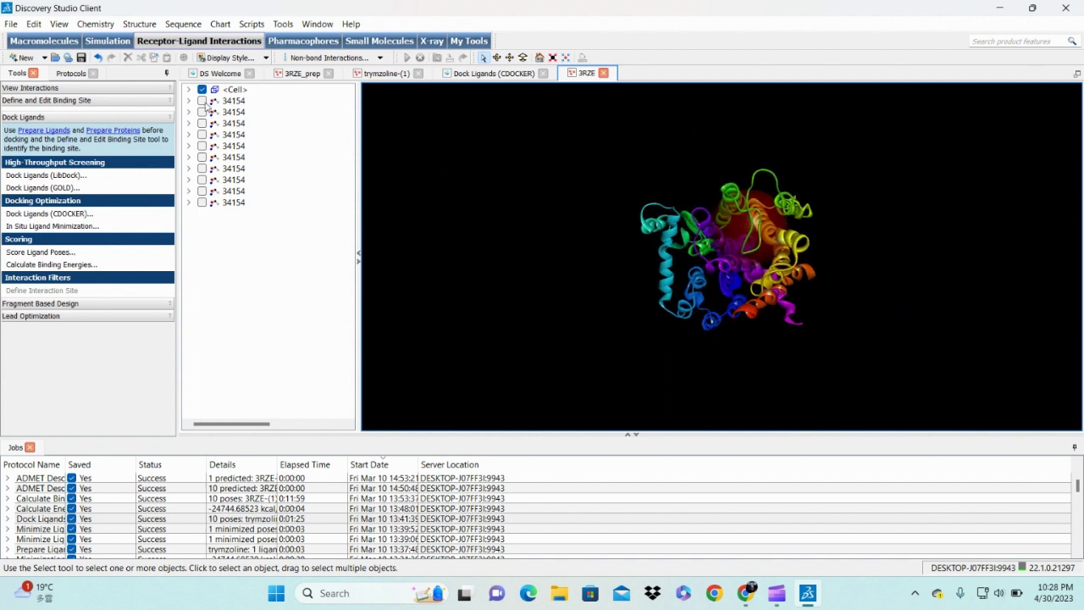
- Make all ten docked 34154 poses visible in the receptor's binding site
{"action": "left_click", "coordinate": [202, 101]}
{"action": "left_click", "coordinate": [202, 112]}
{"action": "left_click", "coordinate": [202, 123]}
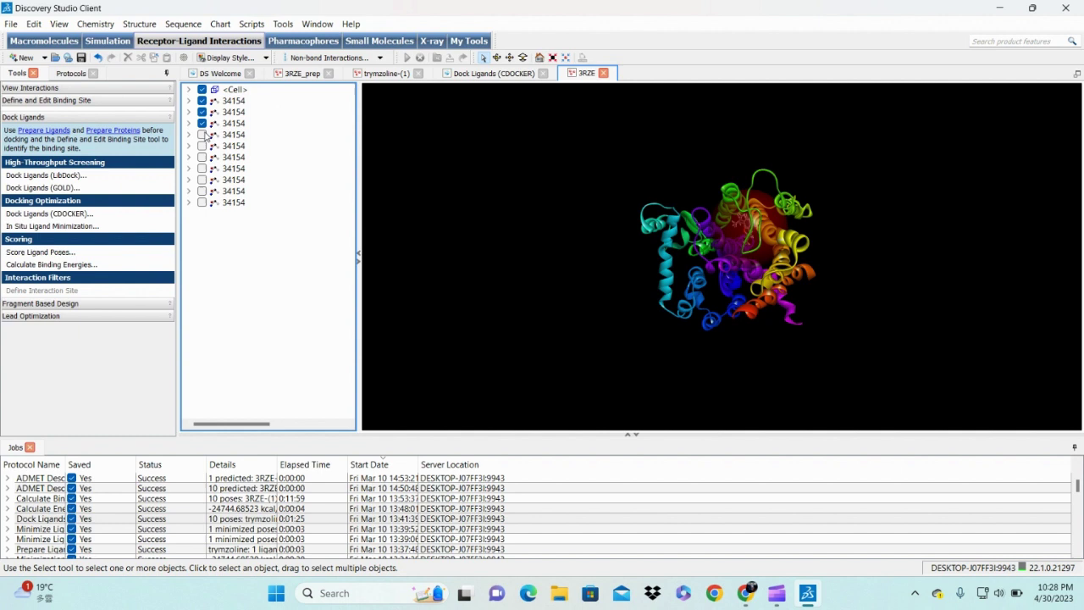
{"action": "left_click", "coordinate": [202, 135]}
{"action": "left_click", "coordinate": [202, 146]}
{"action": "left_click", "coordinate": [203, 156]}
{"action": "left_click", "coordinate": [203, 168]}
{"action": "left_click", "coordinate": [203, 179]}
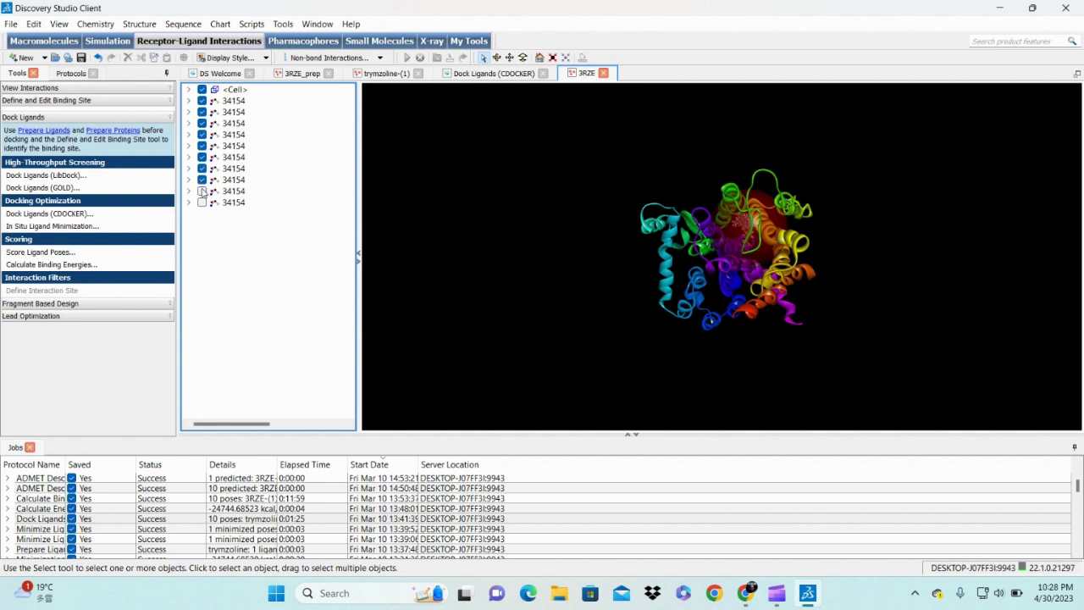
{"action": "left_click", "coordinate": [203, 190]}
{"action": "left_click", "coordinate": [203, 202]}
{"action": "scroll", "coordinate": [691, 252], "scroll_direction": "up", "scroll_amount": 3}
{"action": "scroll", "coordinate": [691, 252], "scroll_direction": "up", "scroll_amount": 3}
{"action": "right_click_drag", "start_coordinate": [760, 205], "coordinate": [682, 181]}
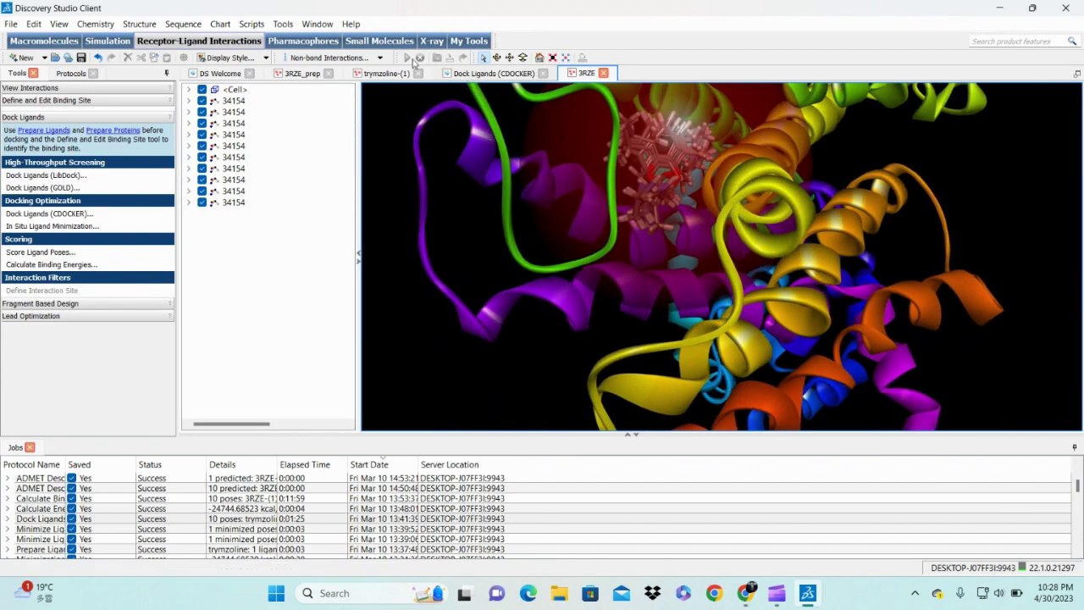
- Apply the Publication Quality visualization script to the docked 3RZE complex
{"action": "left_click", "coordinate": [252, 25]}
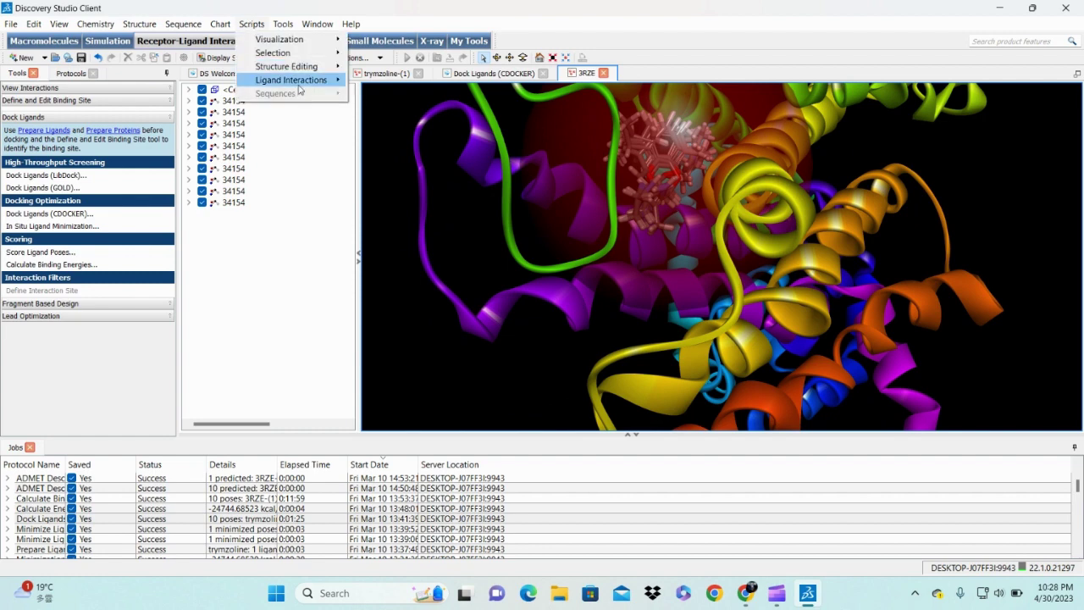
{"action": "mouse_move", "coordinate": [310, 41]}
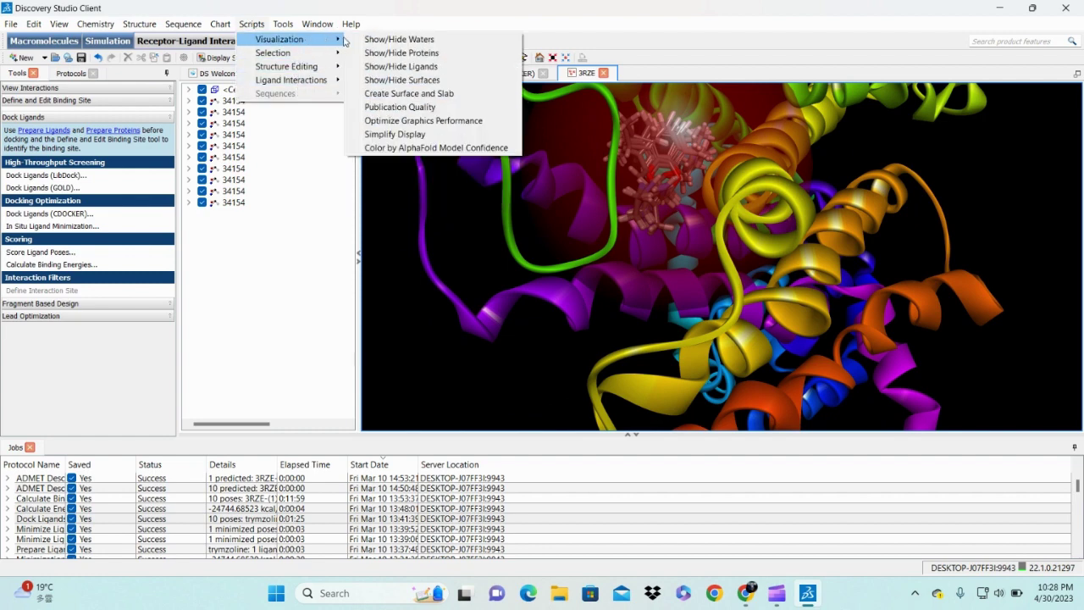
{"action": "left_click", "coordinate": [415, 109]}
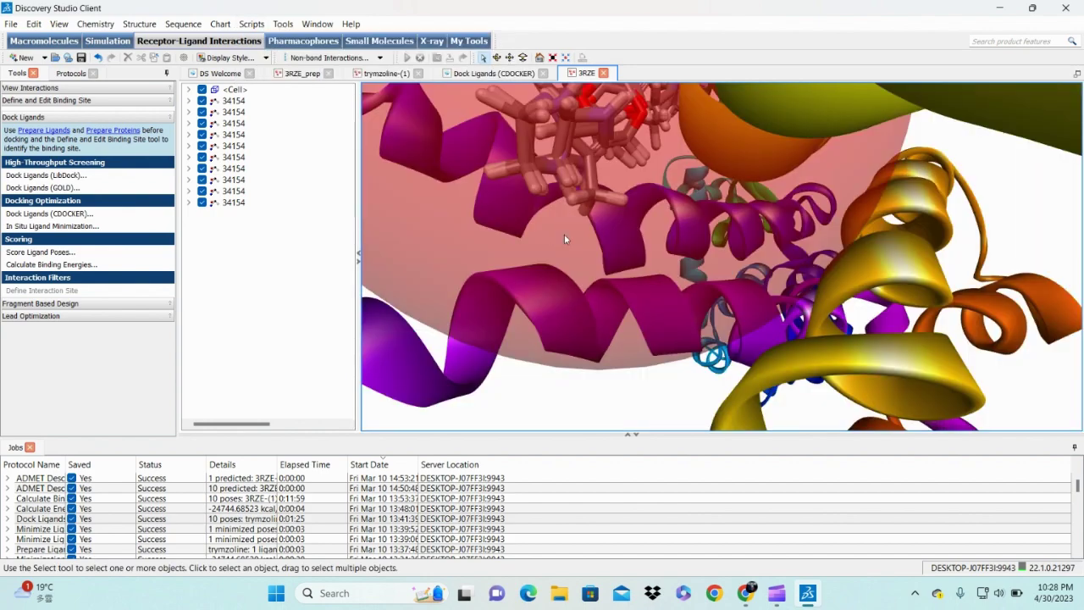
{"action": "scroll", "coordinate": [779, 280], "scroll_direction": "up", "scroll_amount": 5}
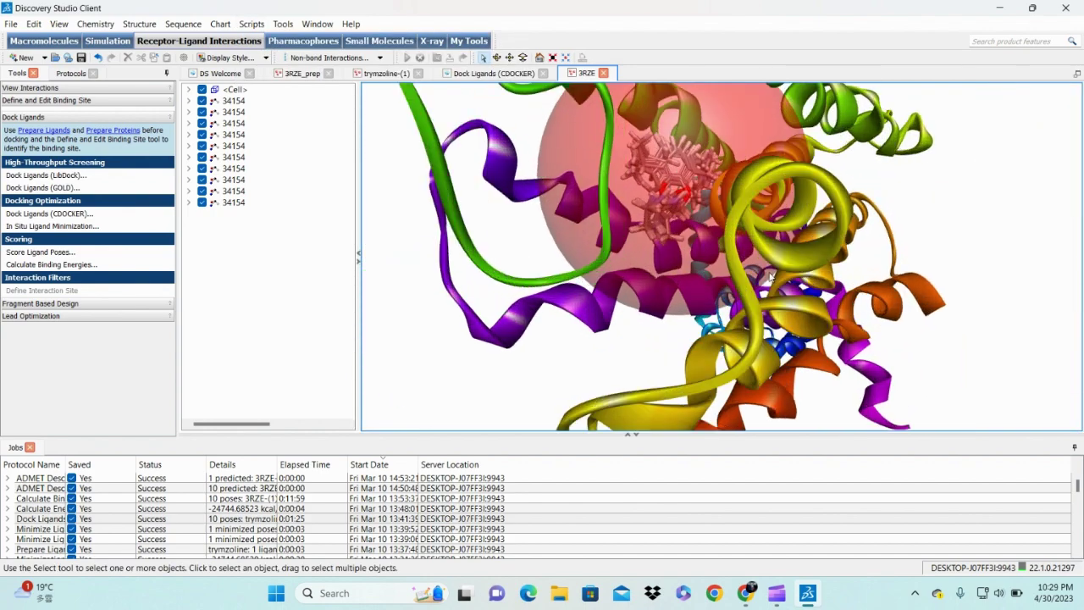
{"action": "right_click_drag", "start_coordinate": [746, 293], "coordinate": [724, 302]}
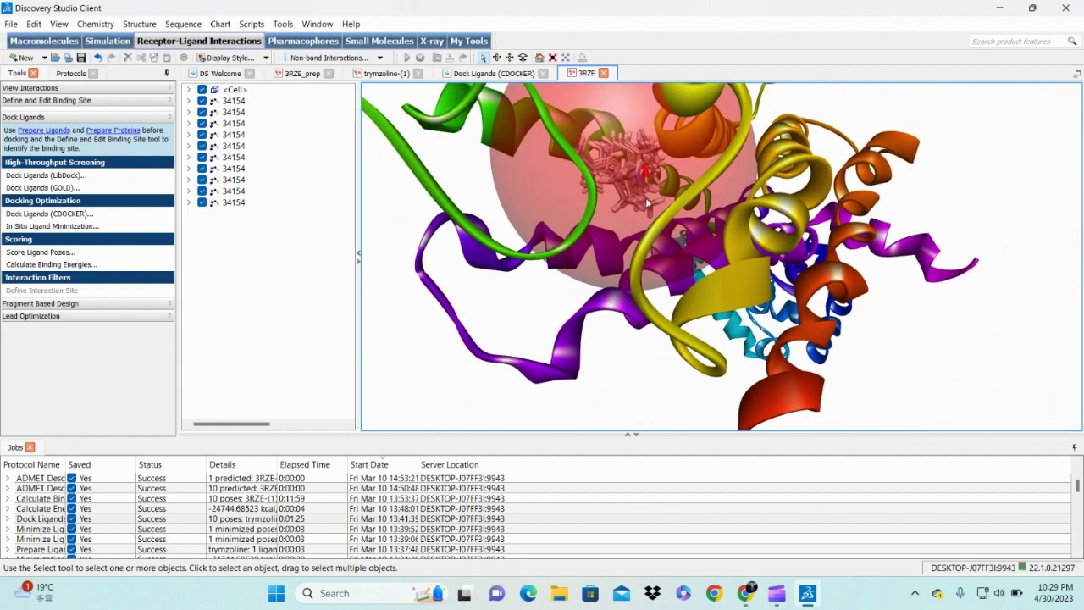
- Examine the docked poses' properties in the full-height data table, dismissing the job completion notice, and return to the 3D view
{"action": "left_click", "coordinate": [636, 435]}
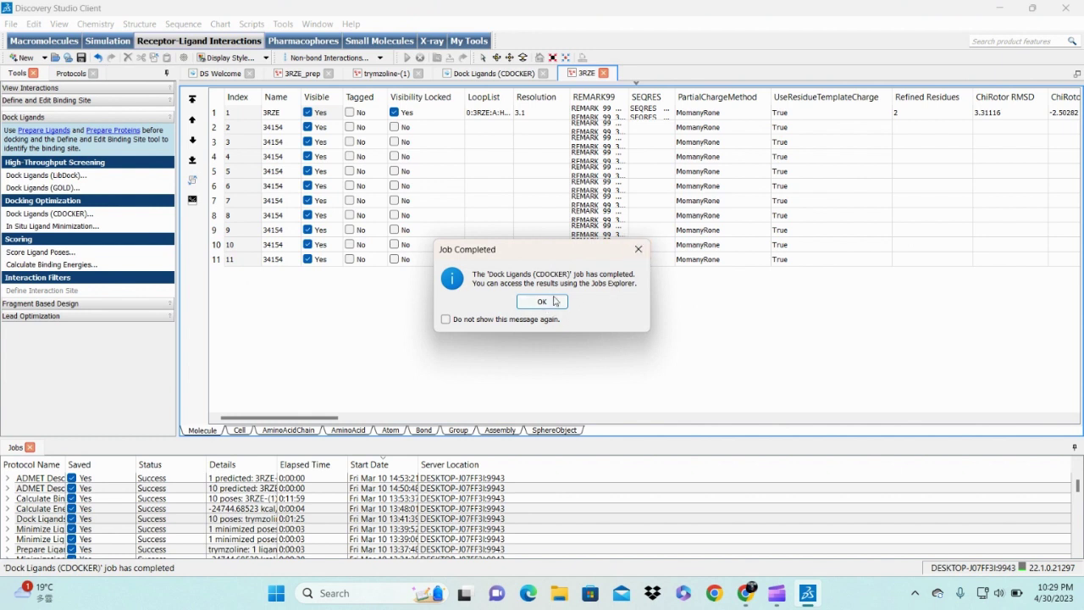
{"action": "key", "text": "Return"}
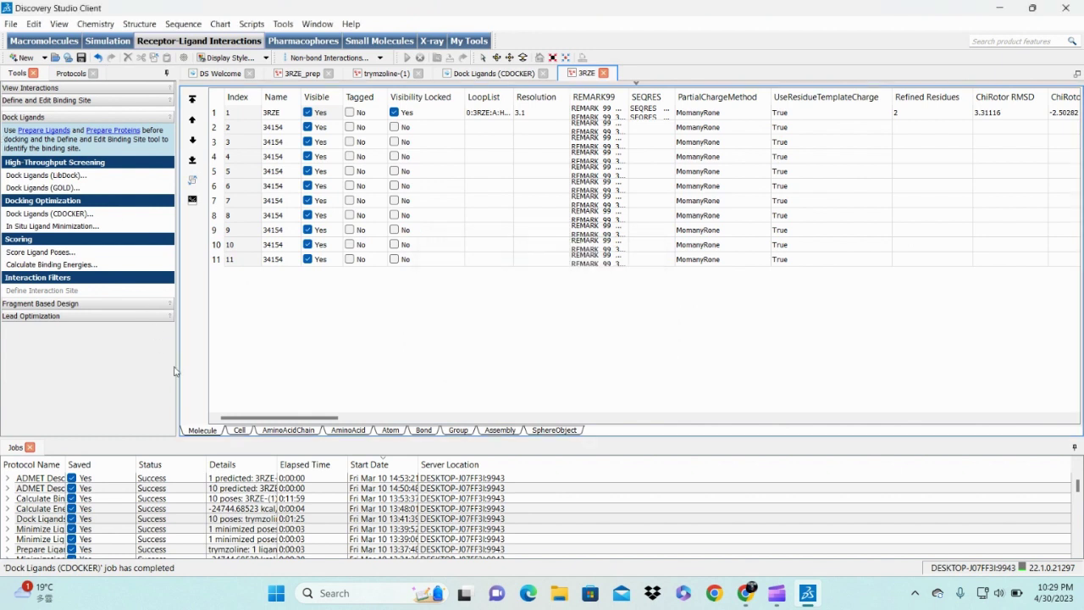
{"action": "left_click_drag", "start_coordinate": [266, 421], "coordinate": [244, 412]}
{"action": "left_click_drag", "start_coordinate": [224, 413], "coordinate": [258, 403]}
{"action": "left_click", "coordinate": [636, 83]}
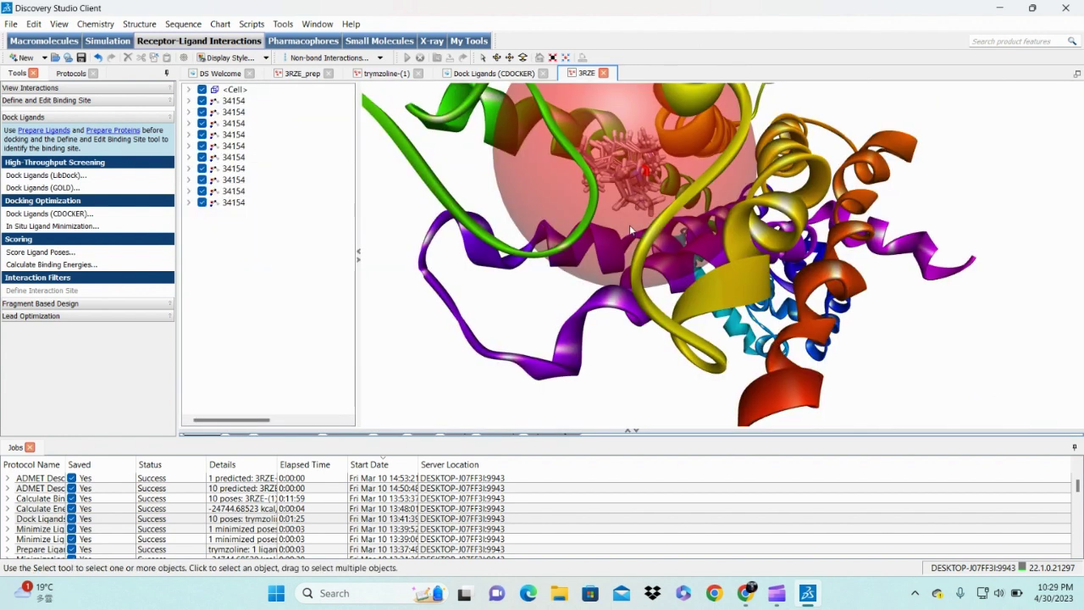